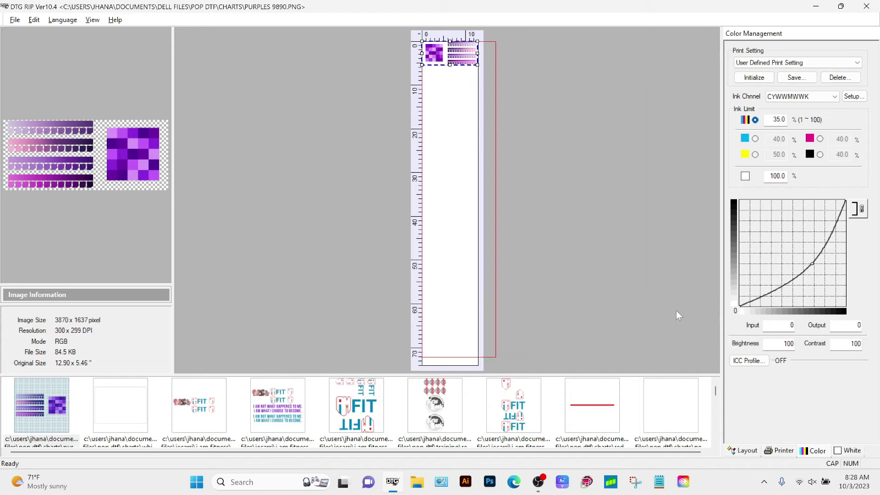
Step: Select the multicoloured calf image at the end of the file list and show its layout settings
left_click_drag(715, 392, 717, 438)
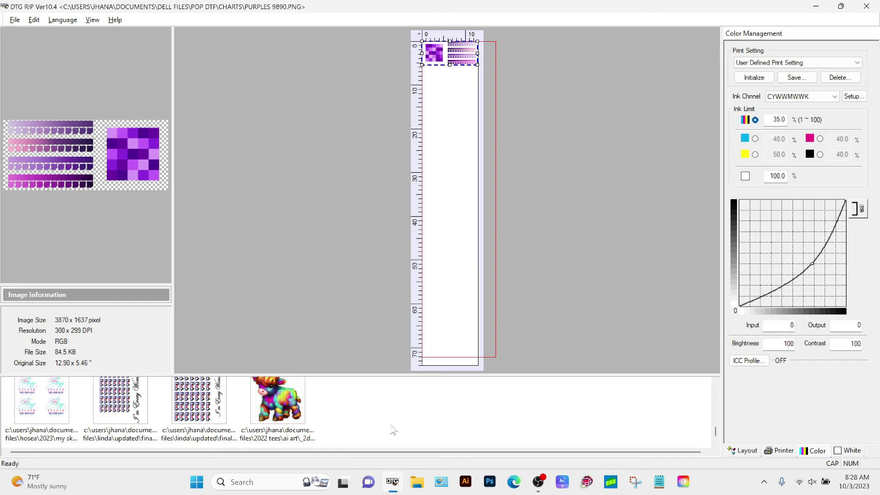
left_click(280, 406)
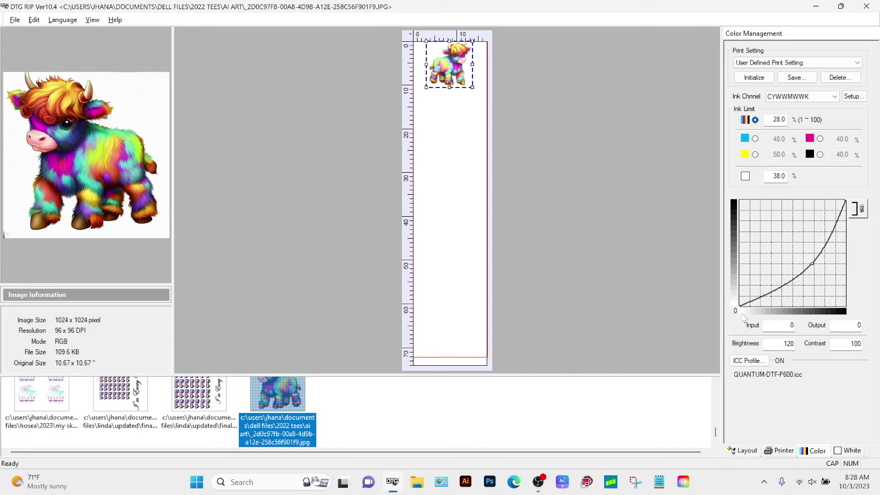
left_click(739, 451)
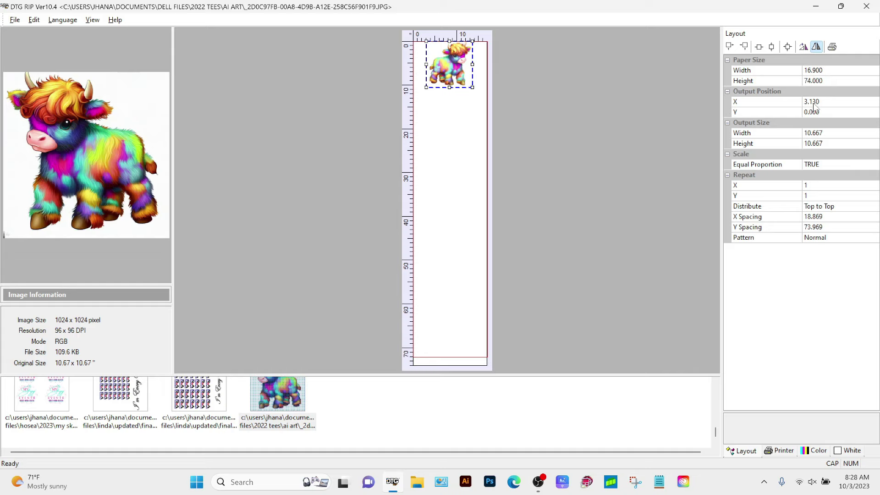
Step: Open the template settings and examine the rectangular template's width and height
left_click(92, 21)
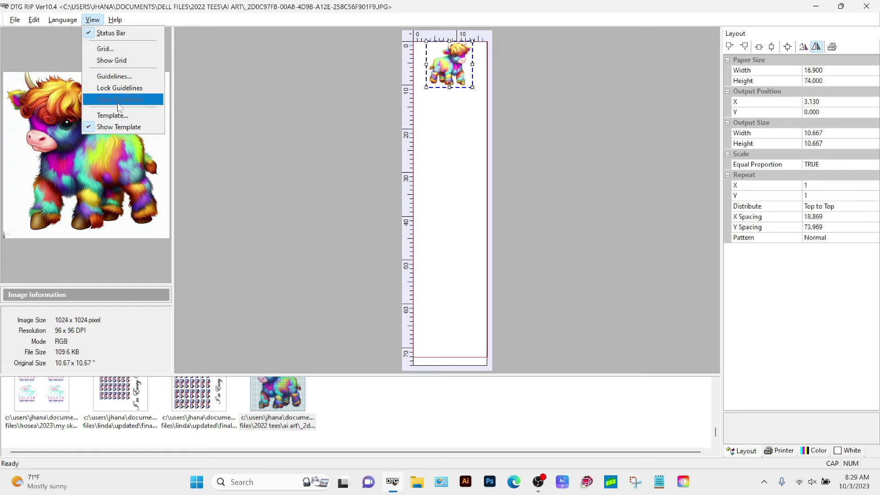
left_click(92, 20)
left_click(92, 20)
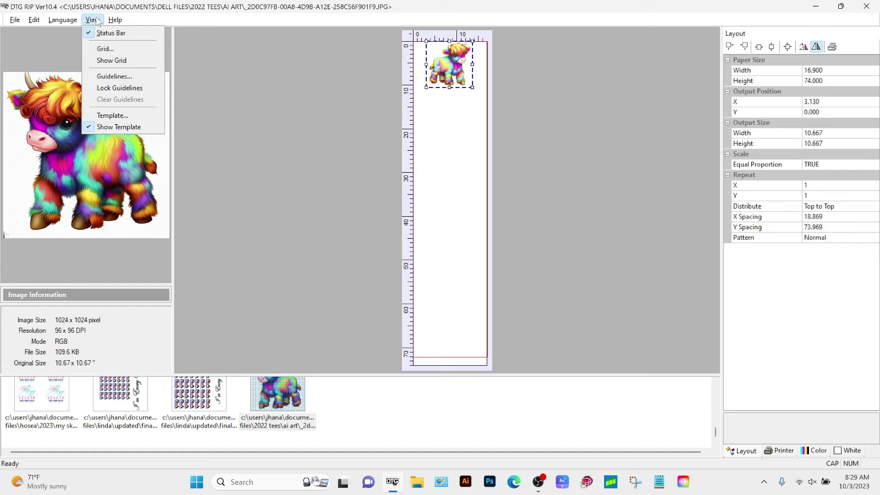
left_click(114, 116)
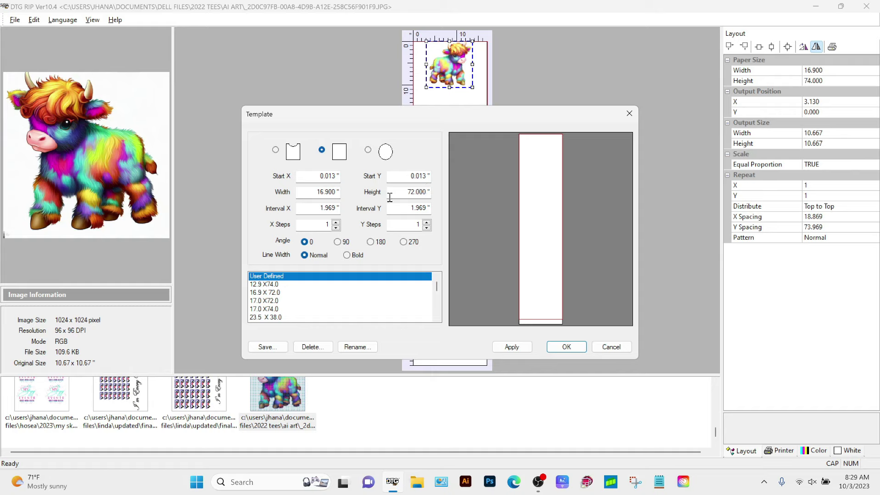
left_click(404, 191)
Step: Try to save the template under the name 16.9 x72.0, and leave the template settings
left_click(268, 348)
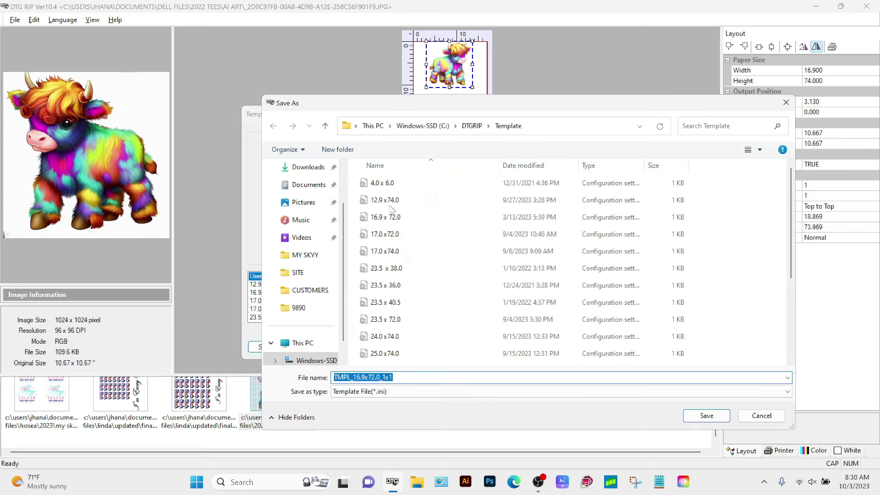
left_click(352, 377)
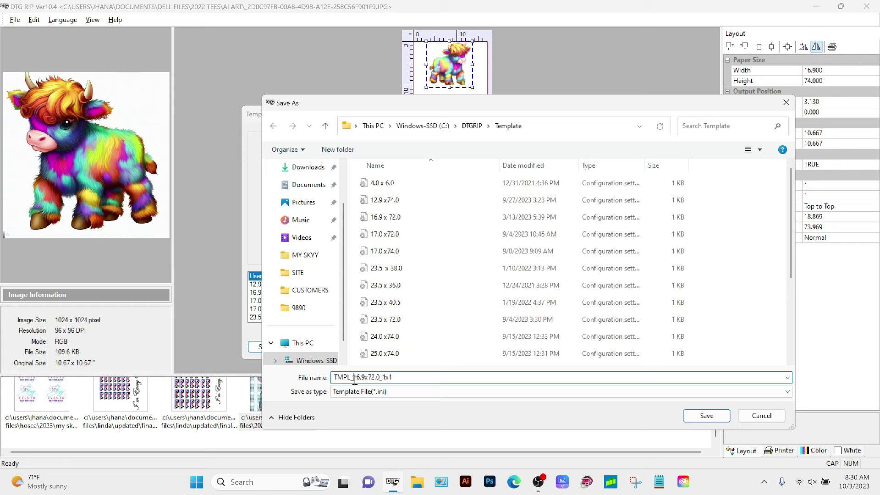
left_click_drag(352, 377, 333, 377)
key("BackSpace")
left_click_drag(363, 378, 375, 377)
key("BackSpace")
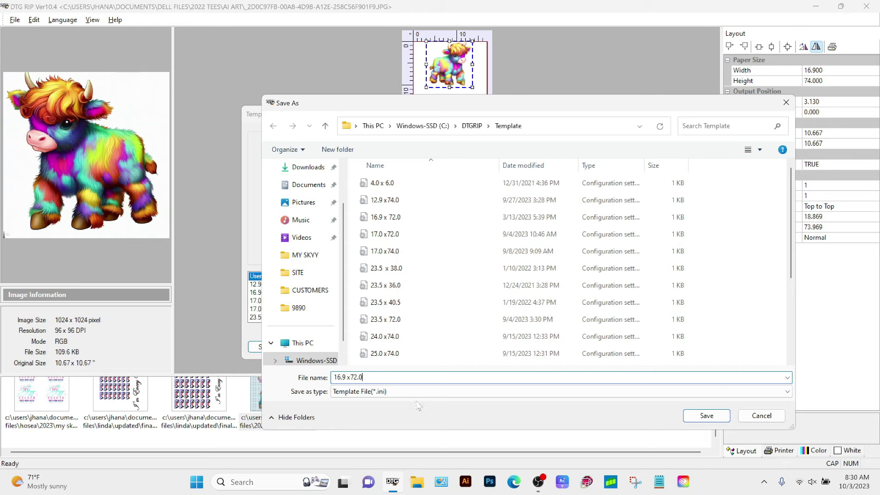
left_click(786, 102)
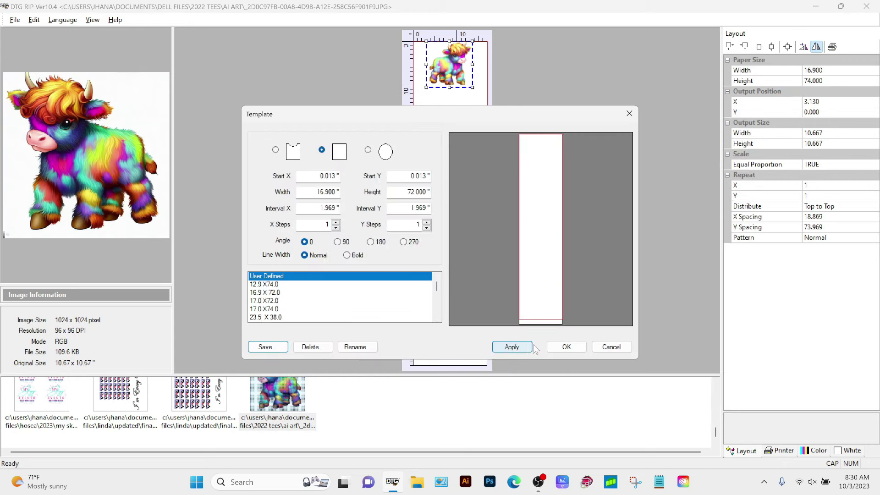
left_click(629, 113)
Step: Check which measurement units are available for the layout
left_click(13, 21)
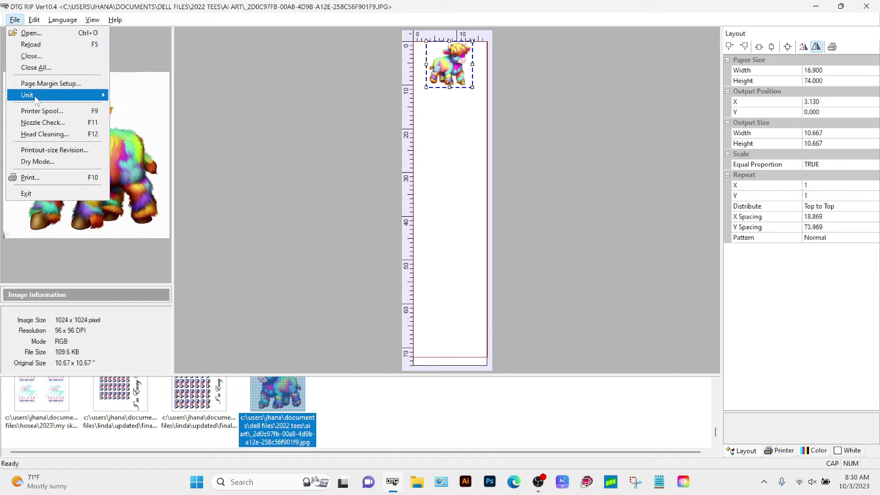
mouse_move(37, 99)
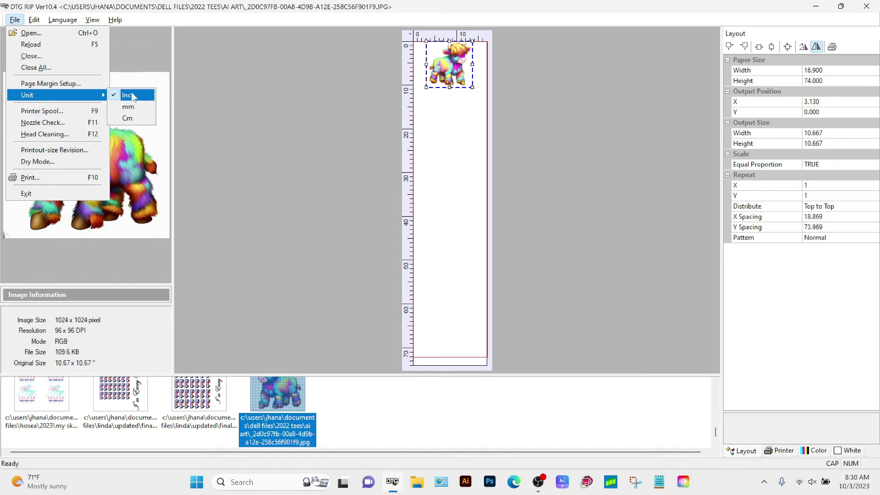
left_click(25, 35)
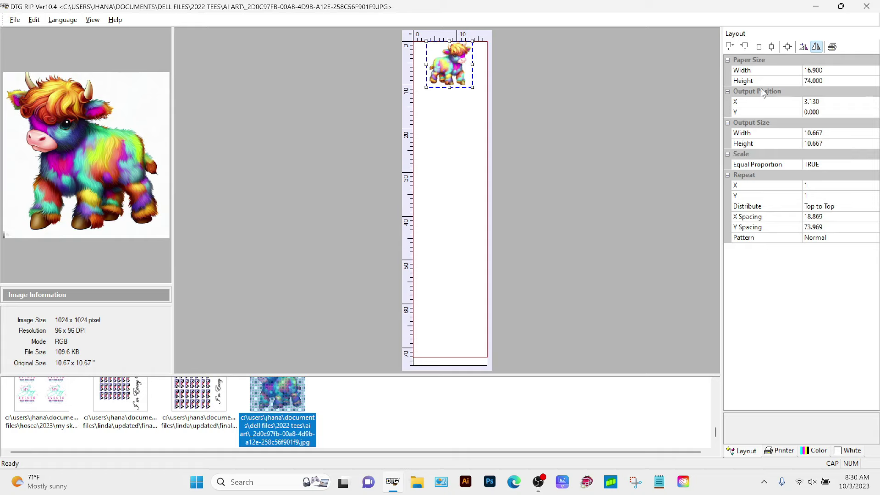
Step: Set the image's horizontal and vertical repeat counts to 2 each
left_click(809, 185)
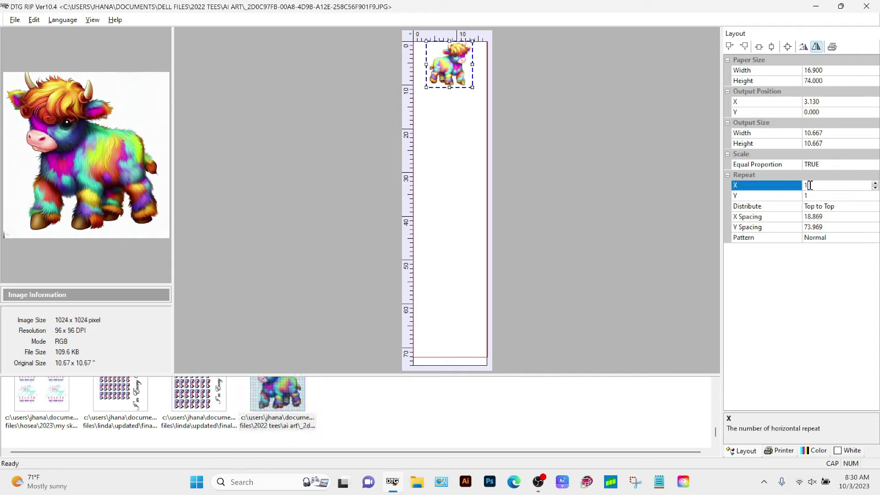
double_click(812, 187)
type("2")
left_click(805, 196)
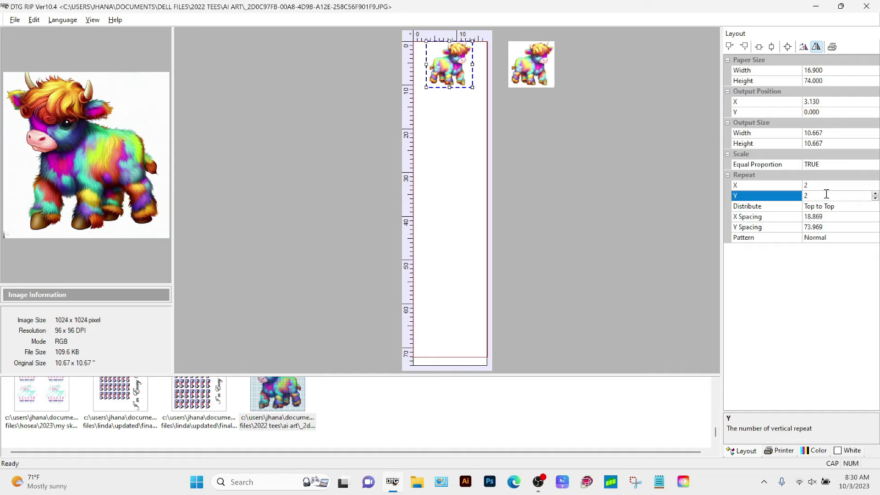
type("2")
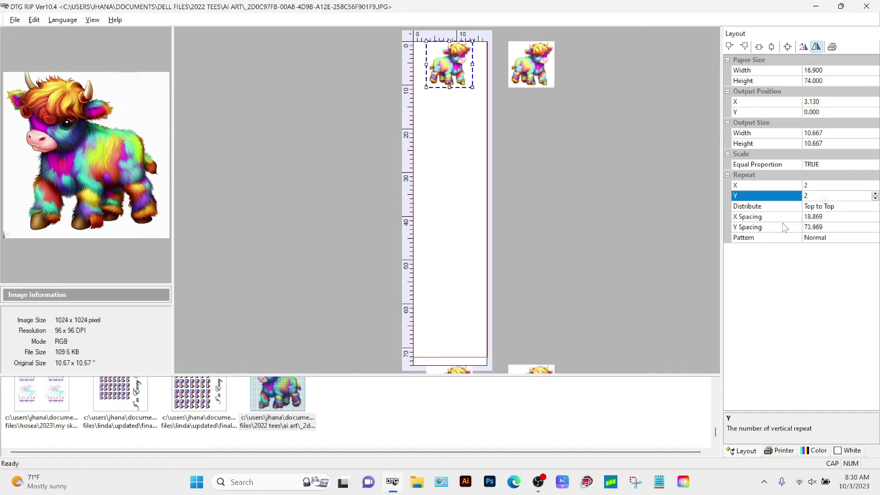
Step: Try a horizontal repeat spacing of 5, and set both the X and Y spacing to 10 inches
left_click(823, 217)
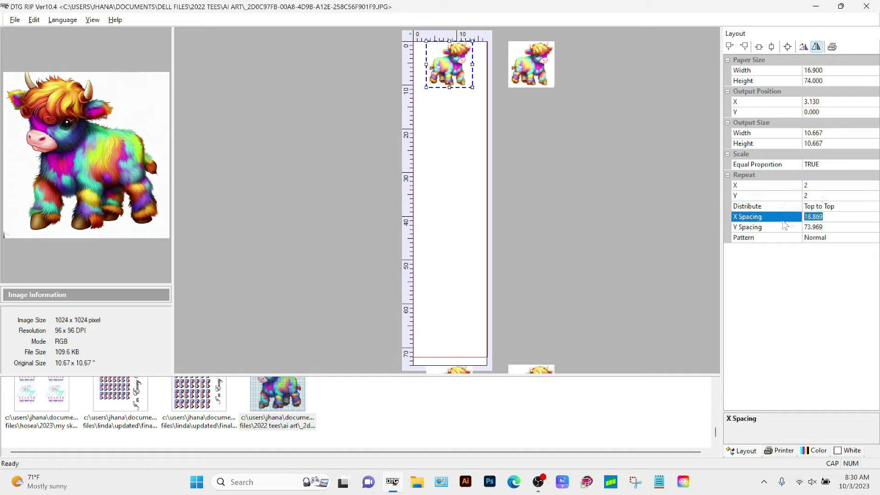
type("5.")
key("Tab")
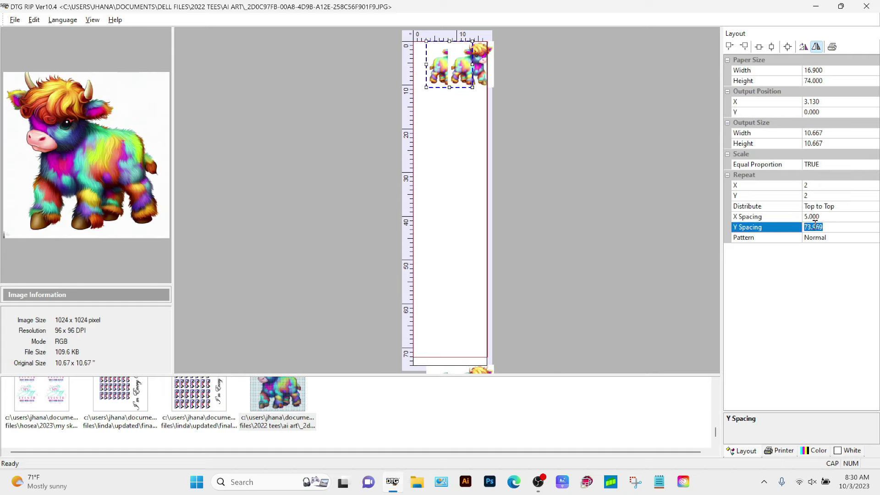
left_click(825, 217)
type("10")
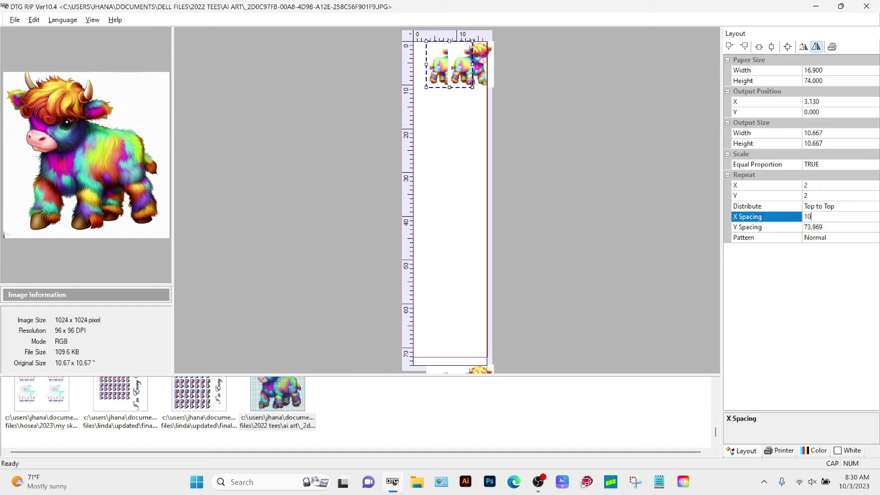
key("Return")
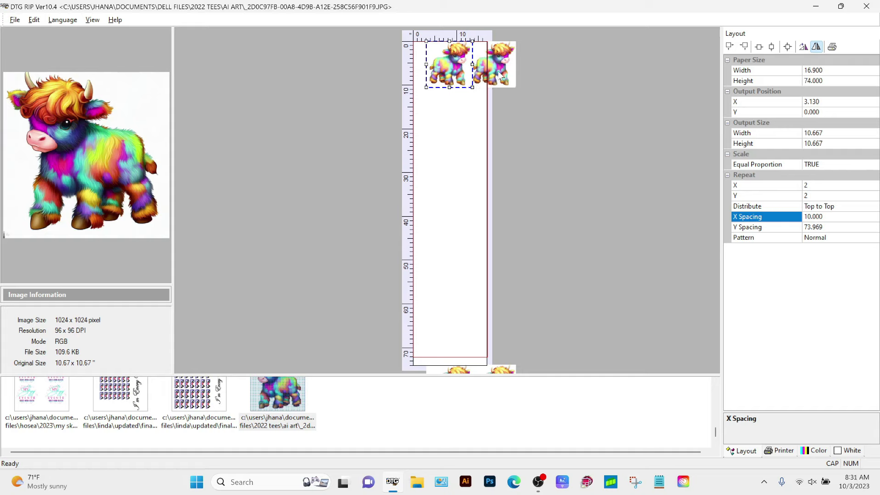
left_click(830, 227)
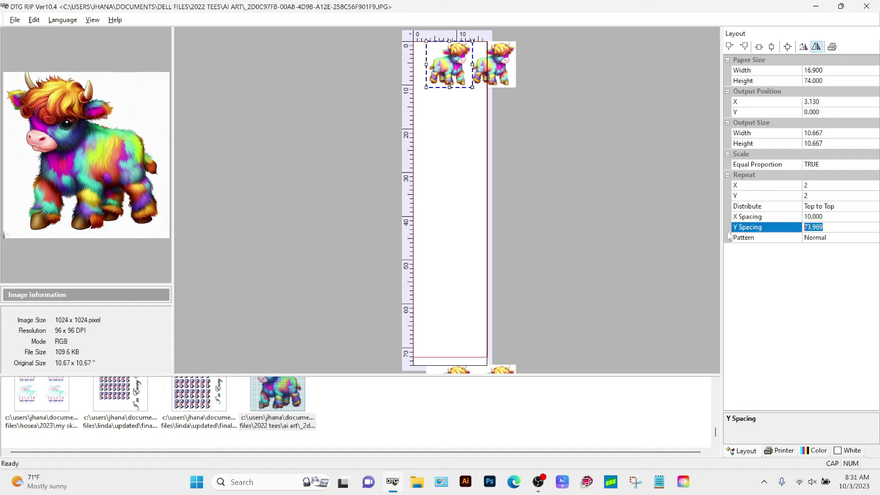
type("10")
key("Return")
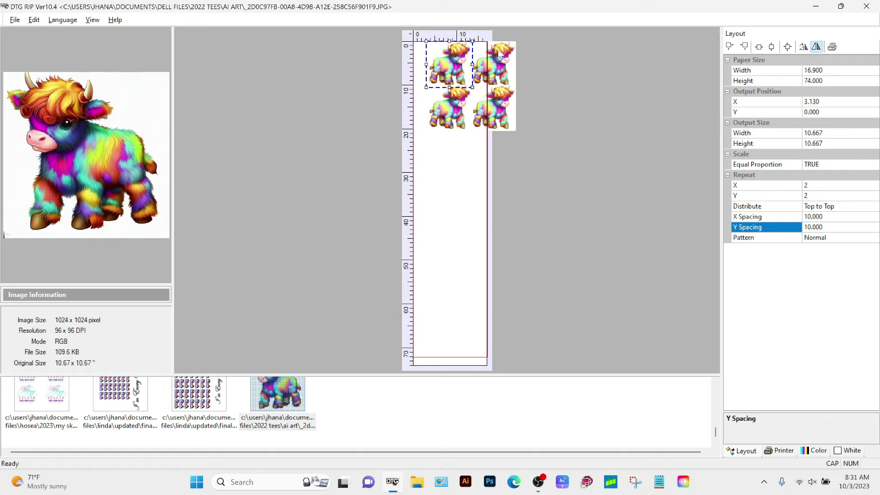
Step: Set the X and Y repeat spacing to 1 inch and both repeat counts to 1
left_click(822, 228)
type("1")
left_click(830, 216)
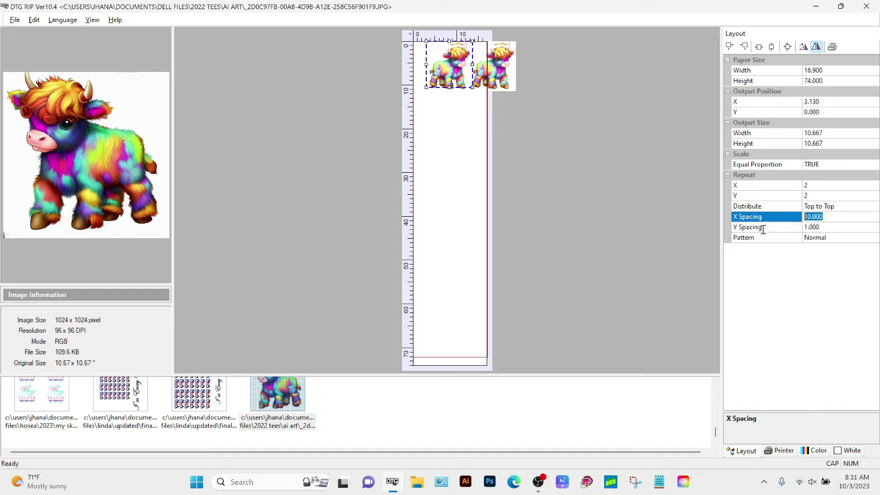
type("1")
left_click(820, 186)
left_click_drag(810, 196, 785, 196)
type("1")
left_click_drag(810, 186, 803, 195)
type("1")
left_click(789, 325)
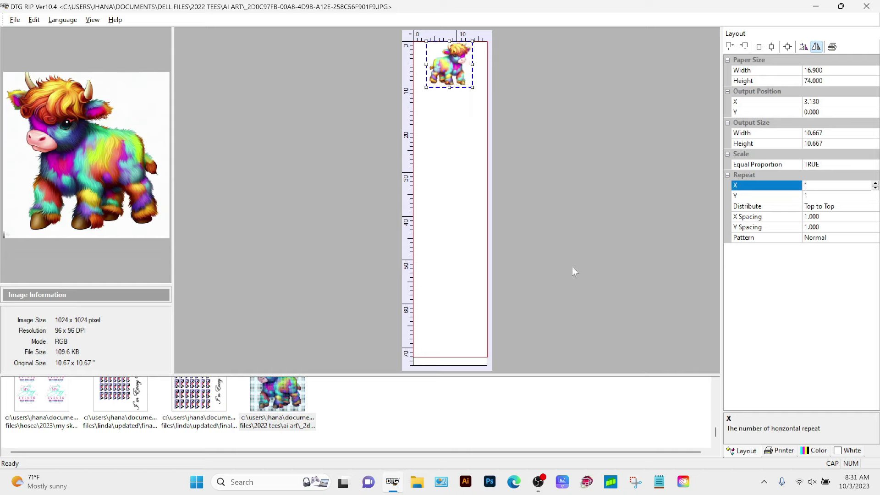
Step: Show the printer settings and look through the list of supported printer models, keeping SureColor SC-P6000
left_click(779, 451)
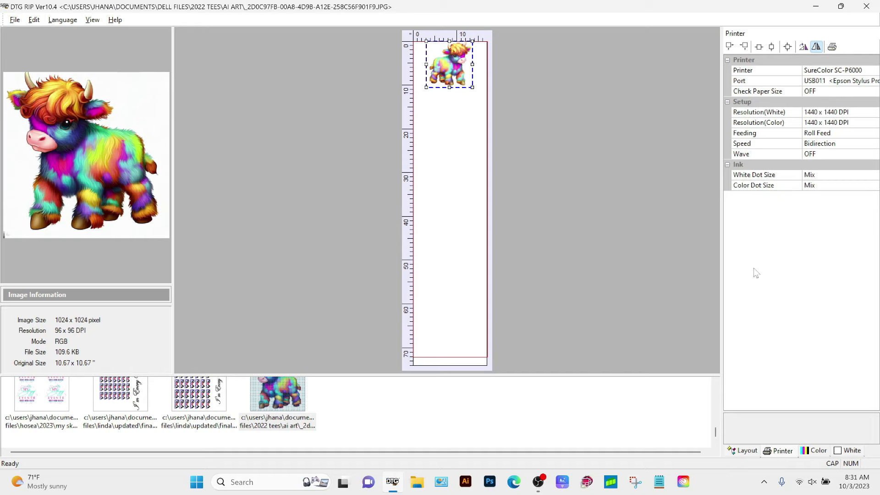
left_click(870, 72)
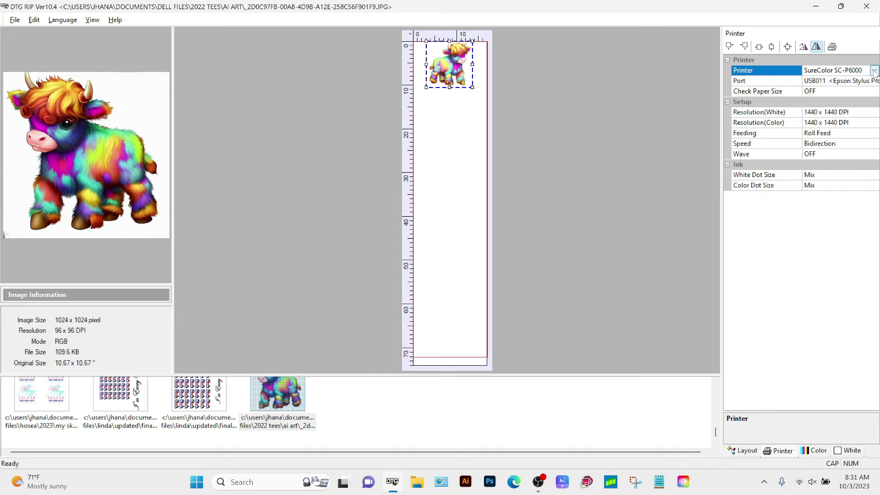
left_click(873, 70)
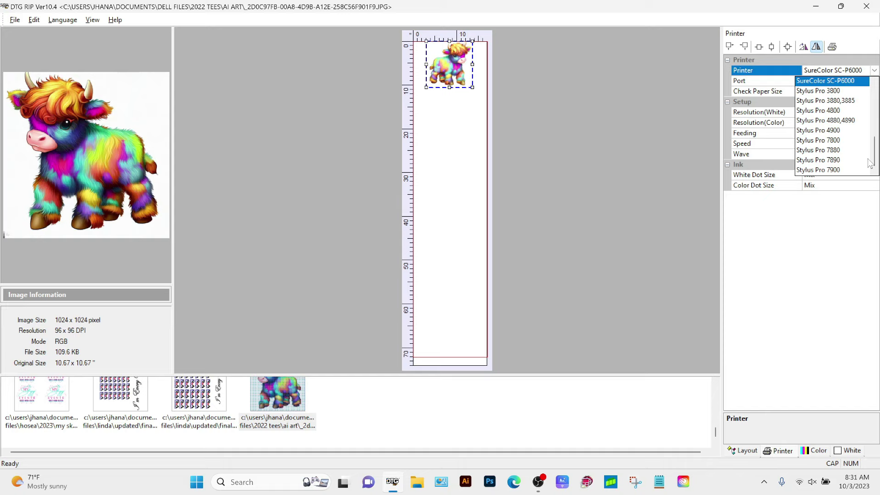
scroll(875, 149, "up", 1)
scroll(876, 149, "up", 5)
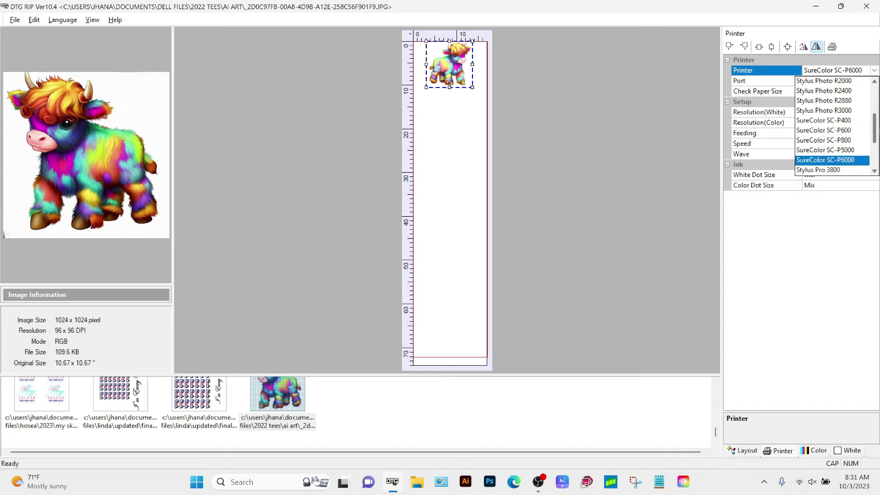
scroll(832, 125, "down", 5)
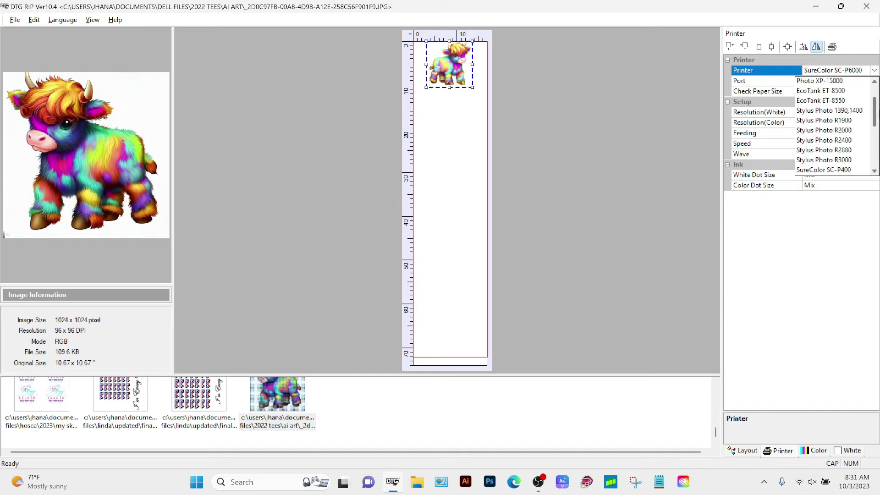
scroll(833, 125, "down", 1)
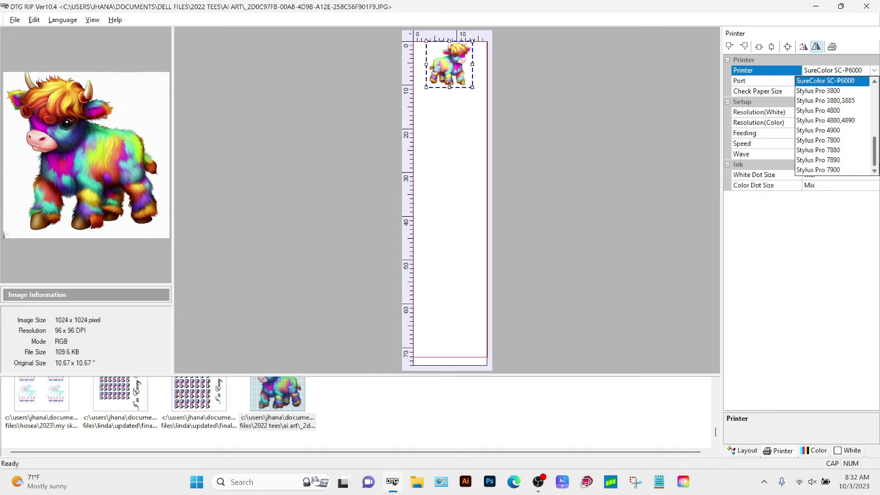
left_click(874, 171)
left_click(874, 70)
left_click(836, 236)
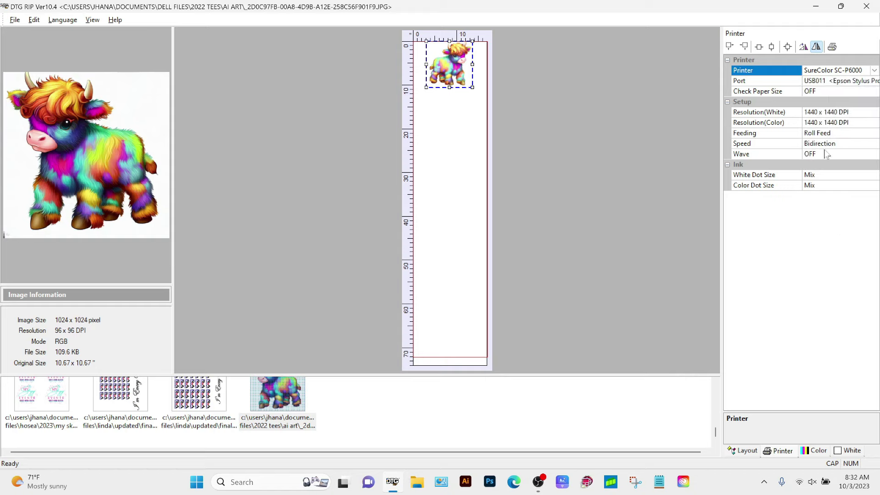
Step: Choose USB011 <Epson Stylus Pro 9890> as the printer port
left_click(876, 83)
left_click(875, 81)
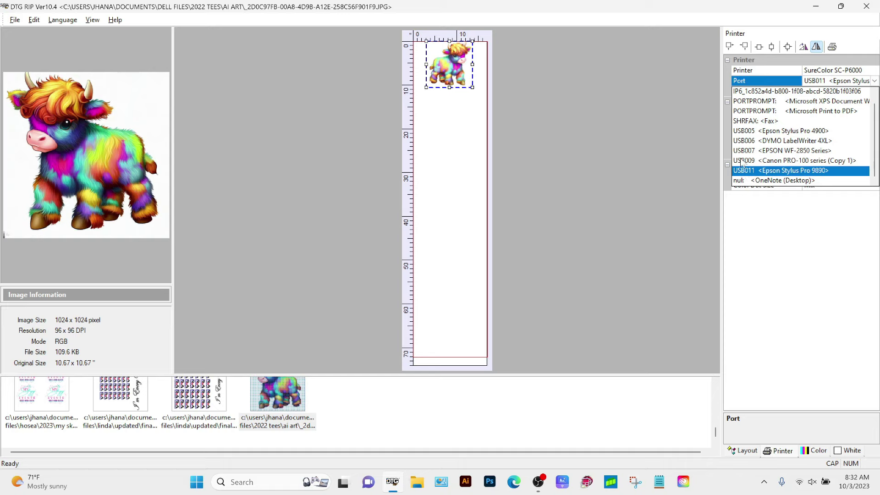
left_click(772, 175)
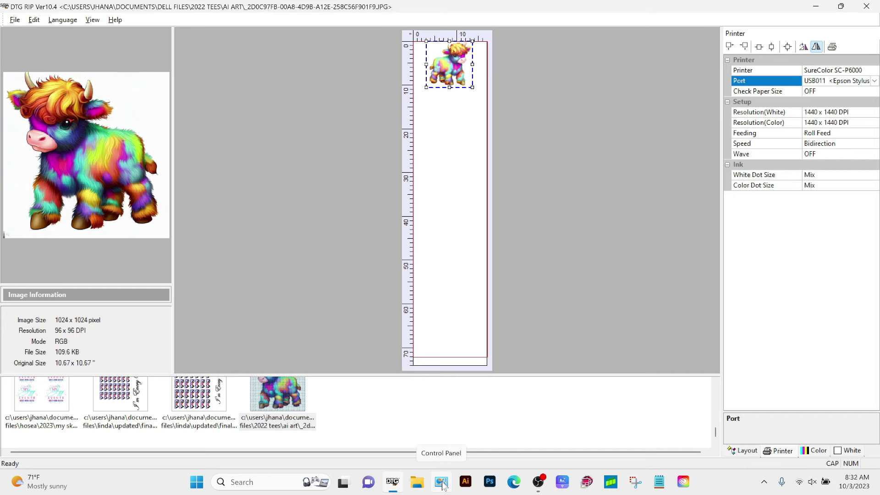
Step: Find and open the Windows Control Panel, and go to its devices and printers settings
left_click(233, 487)
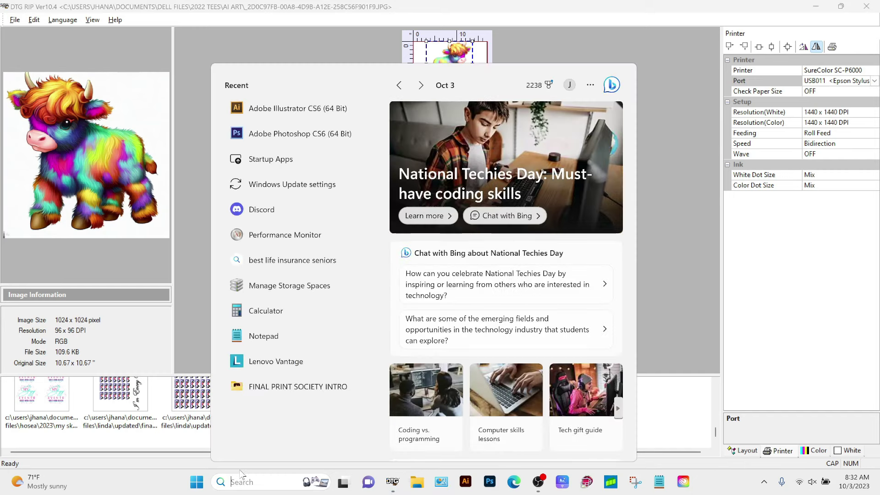
type("CON")
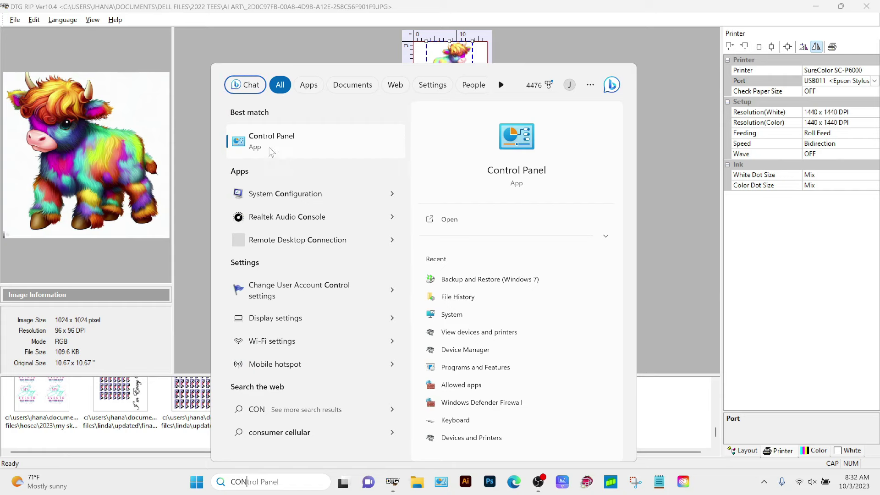
left_click(262, 136)
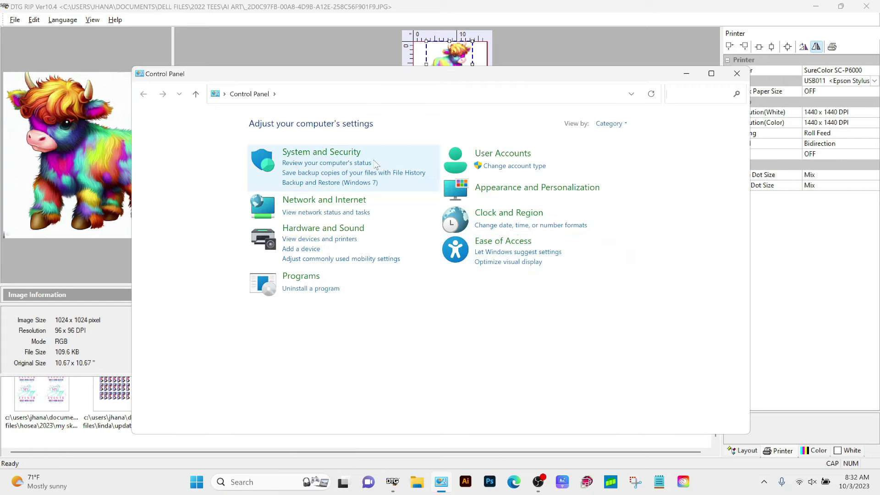
left_click(325, 239)
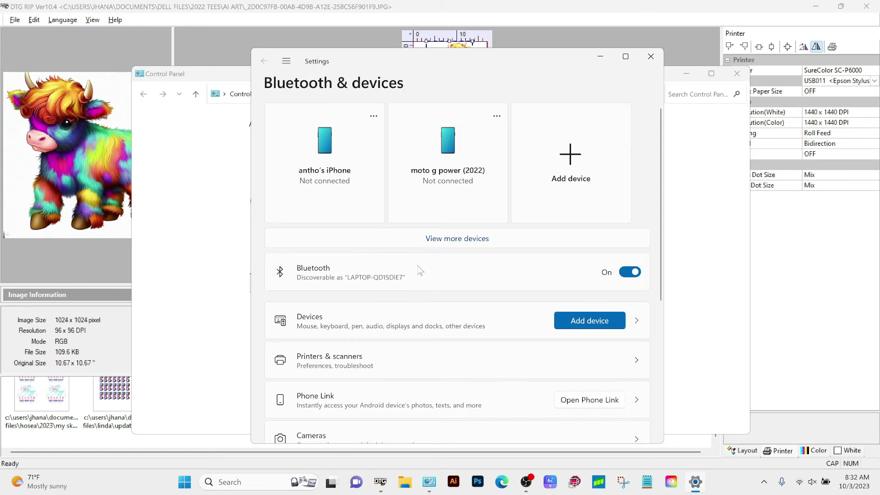
Step: Review the installed devices under Printers & scanners, and close the Settings and Control Panel windows
scroll(409, 295, "down", 1)
scroll(409, 296, "down", 2)
left_click(382, 212)
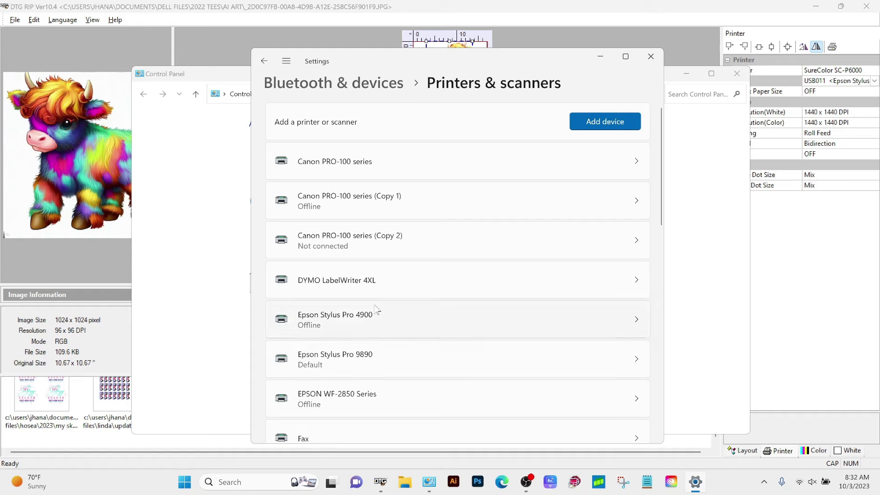
scroll(408, 390, "down", 2)
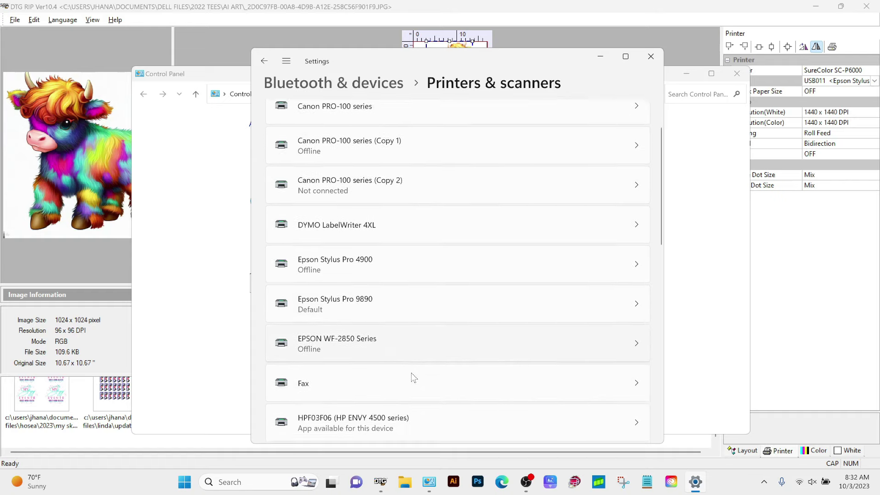
scroll(364, 278, "down", 2)
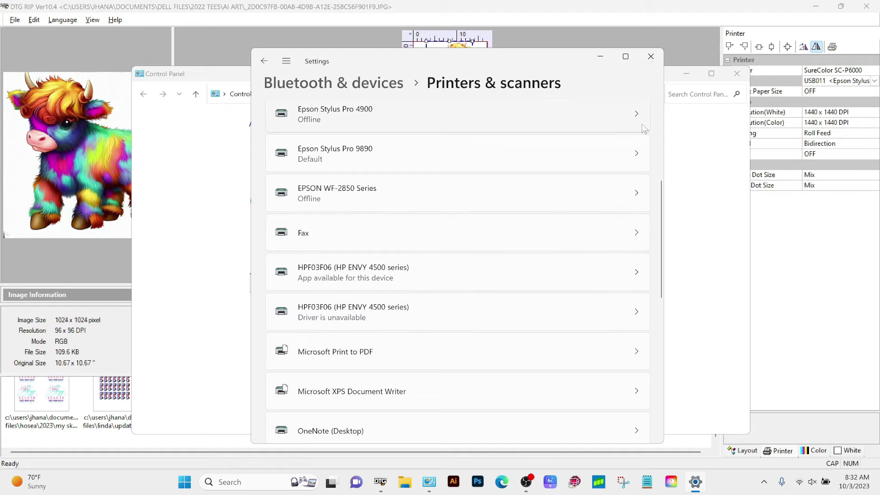
left_click(651, 59)
left_click(747, 73)
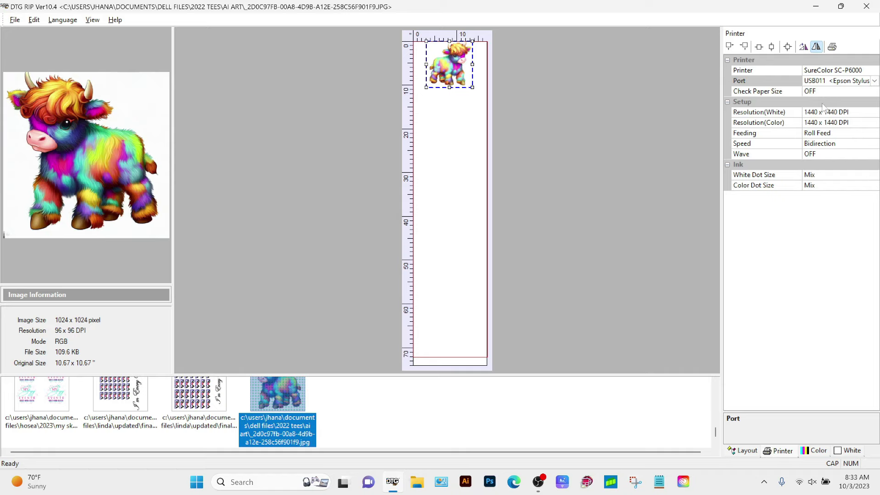
Step: Review the available color and white print resolutions, keeping both at 1440 x 1440 DPI
left_click(856, 123)
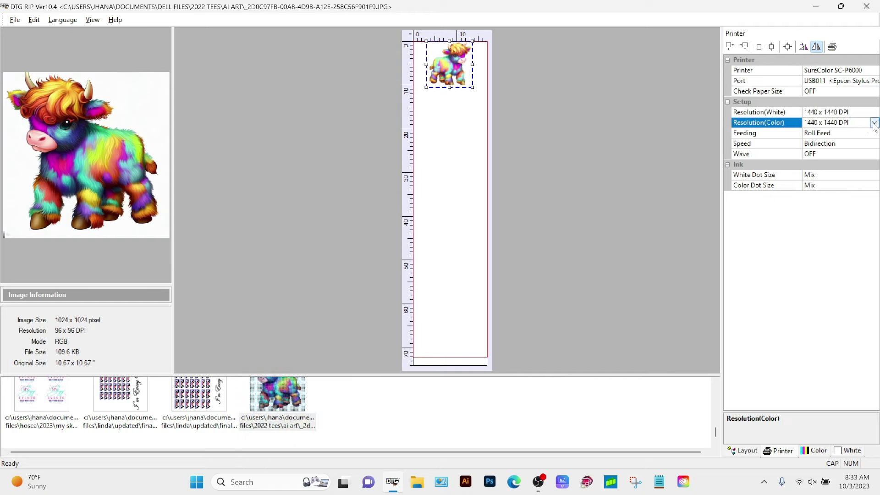
left_click(874, 123)
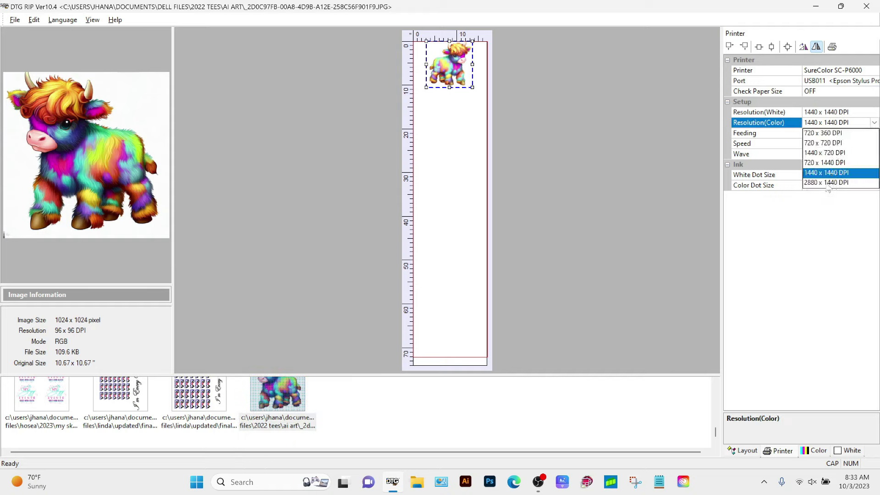
left_click(853, 121)
left_click(874, 112)
left_click(875, 113)
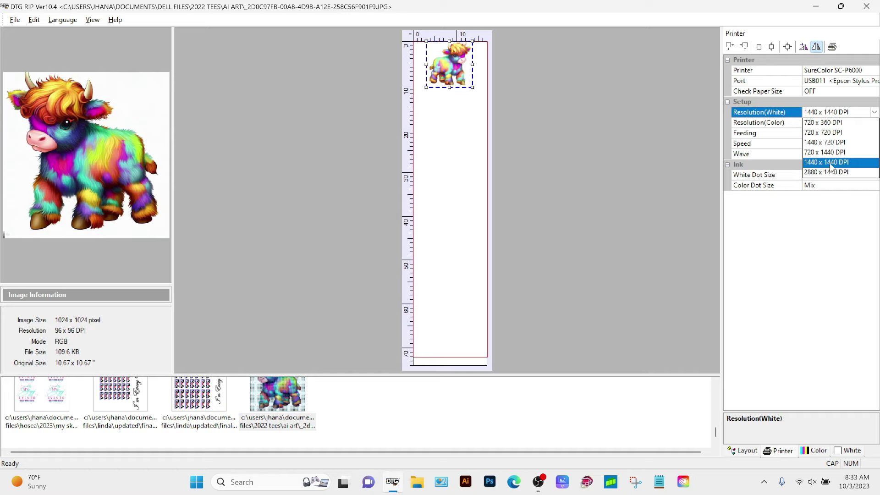
left_click(874, 113)
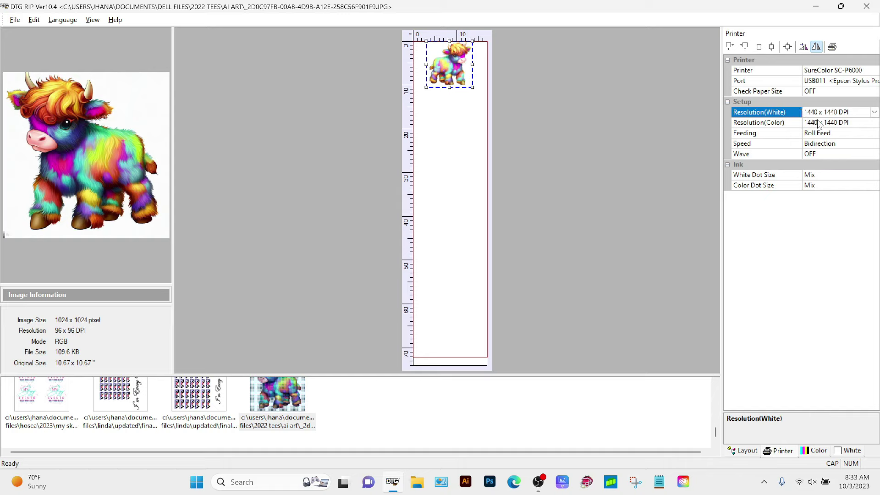
left_click(868, 122)
left_click(874, 123)
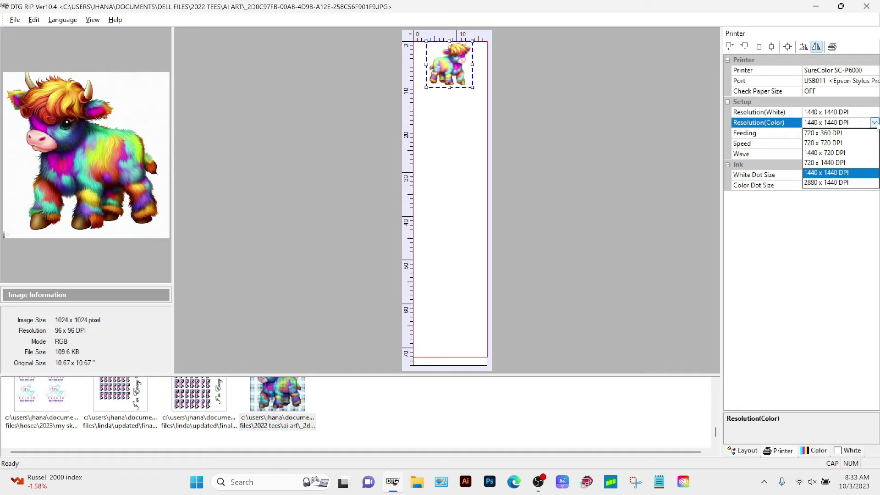
left_click(877, 127)
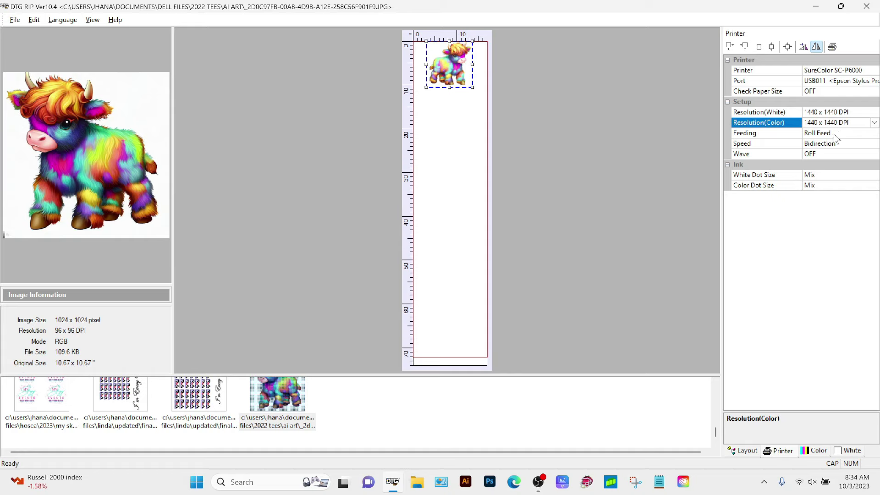
Step: Check the paper feeding and print speed options, keeping Roll Feed and Bidirection
left_click(851, 133)
left_click(874, 133)
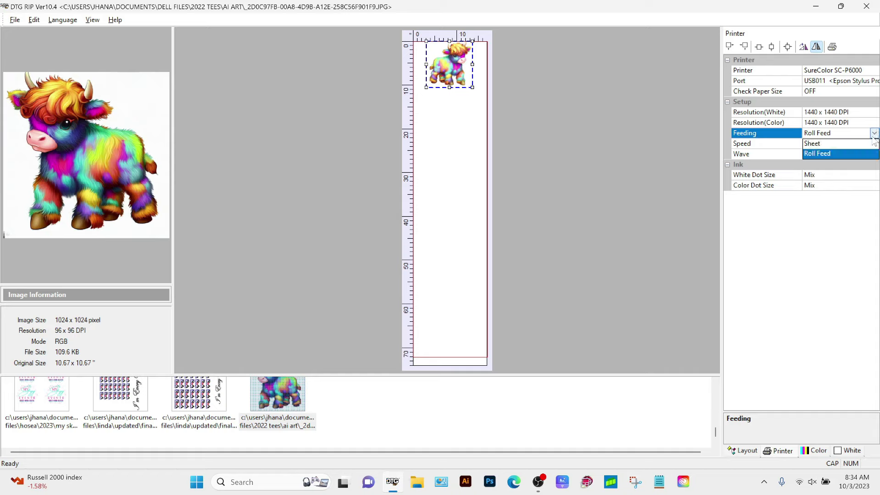
left_click(873, 133)
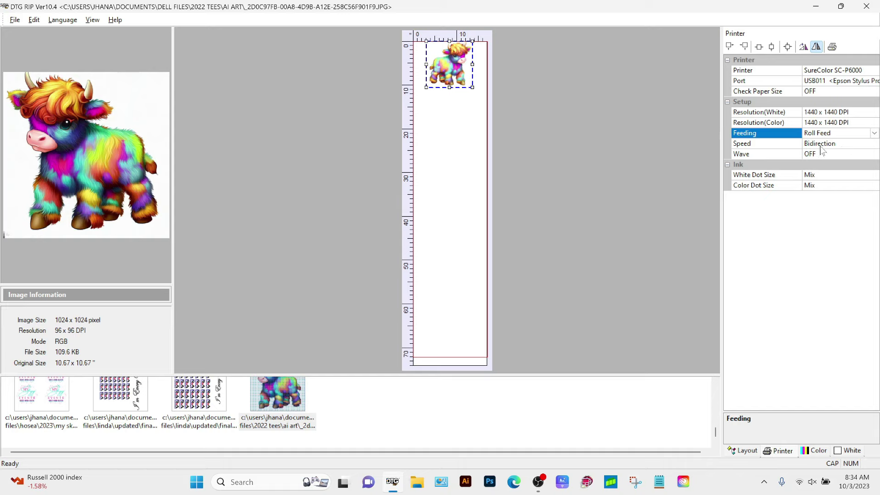
left_click(872, 143)
left_click(874, 143)
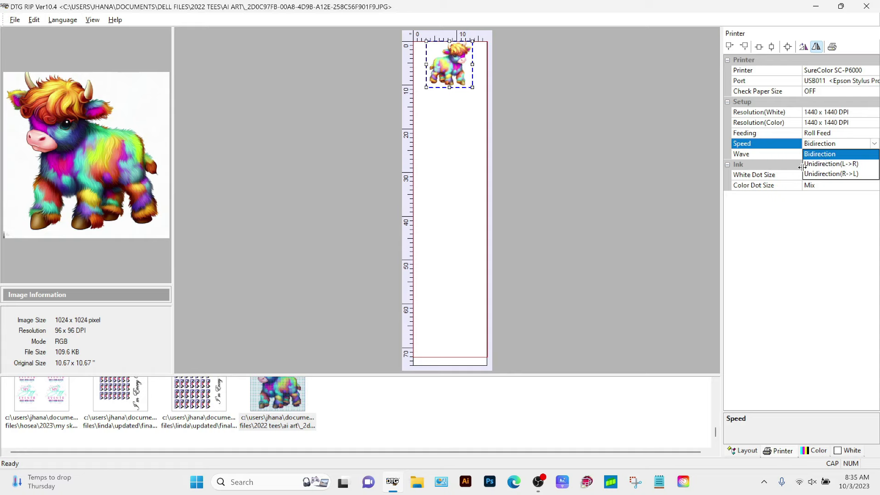
left_click(875, 145)
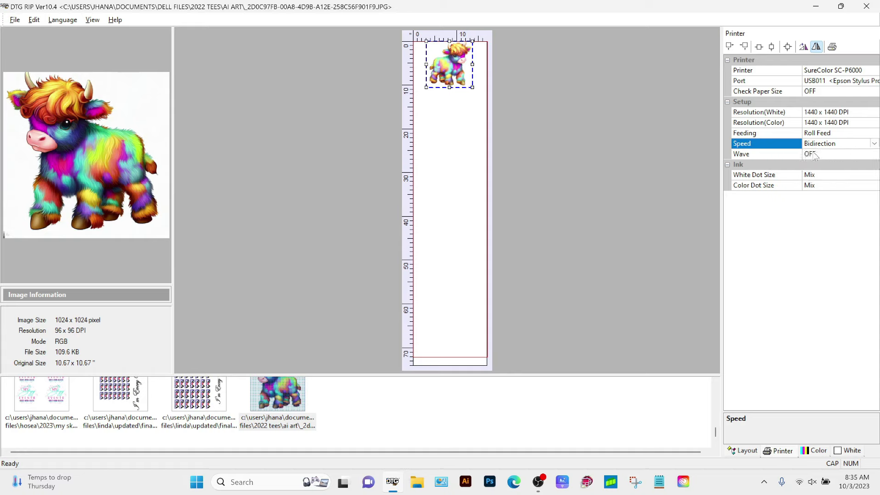
Step: Look through the white ink dot size options, keeping Mix
left_click(827, 178)
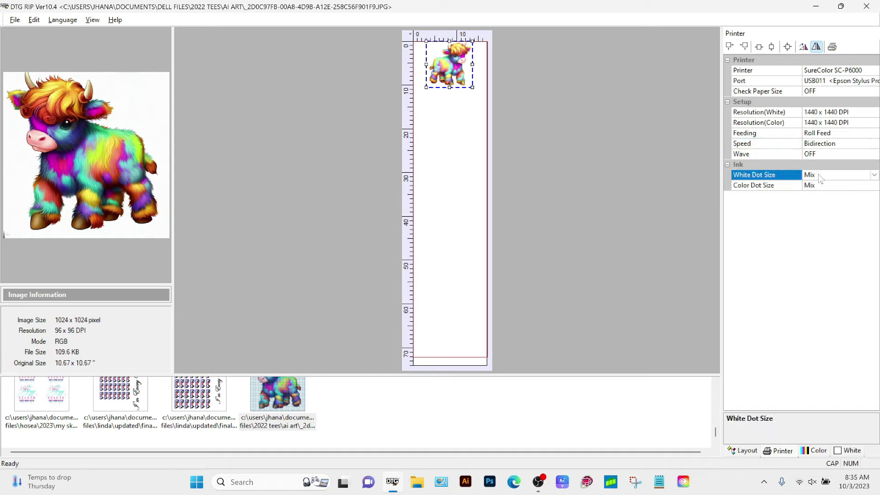
left_click(874, 175)
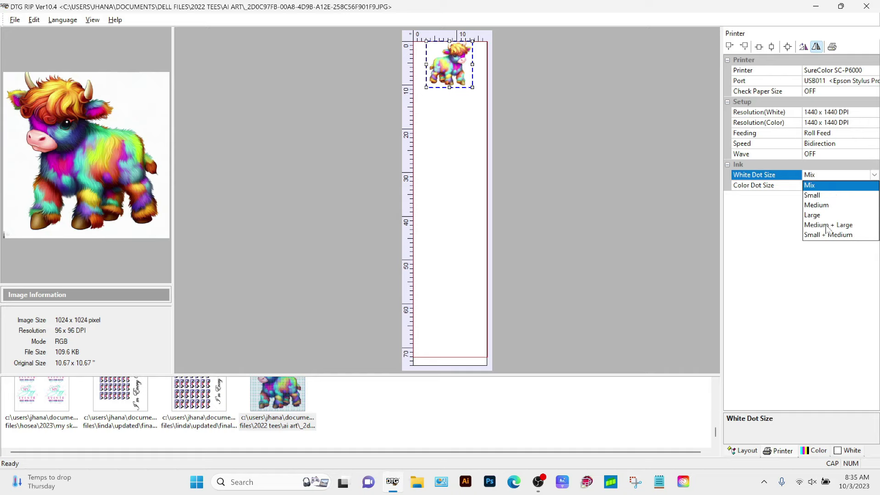
left_click(868, 177)
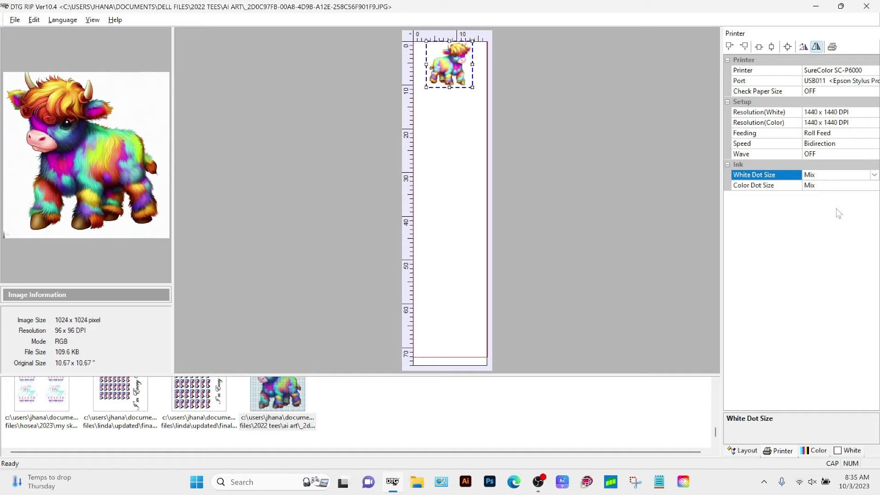
Step: Show the color management settings and examine the saved ink channel setups, closing the channel setup with CYWWMWWK kept
left_click(815, 451)
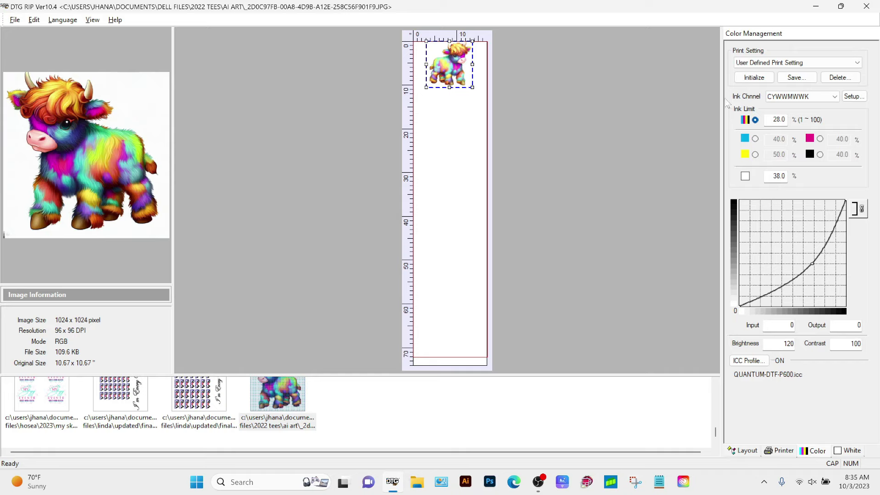
left_click(850, 98)
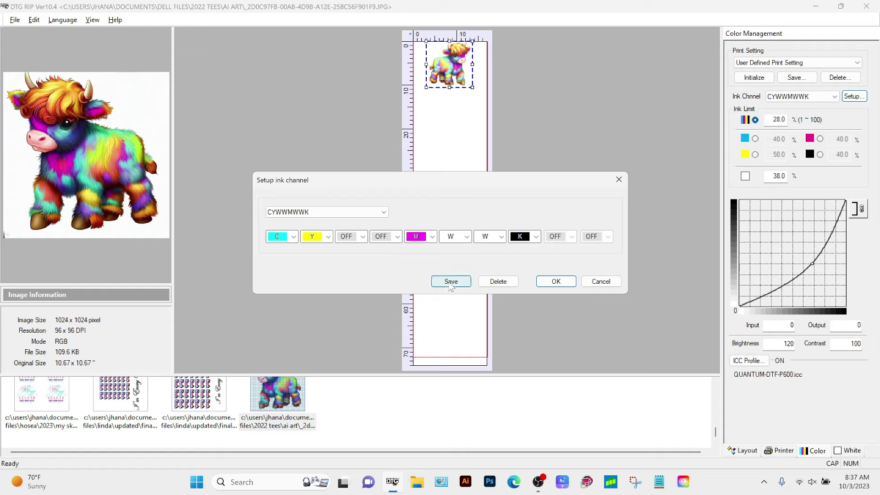
left_click(383, 212)
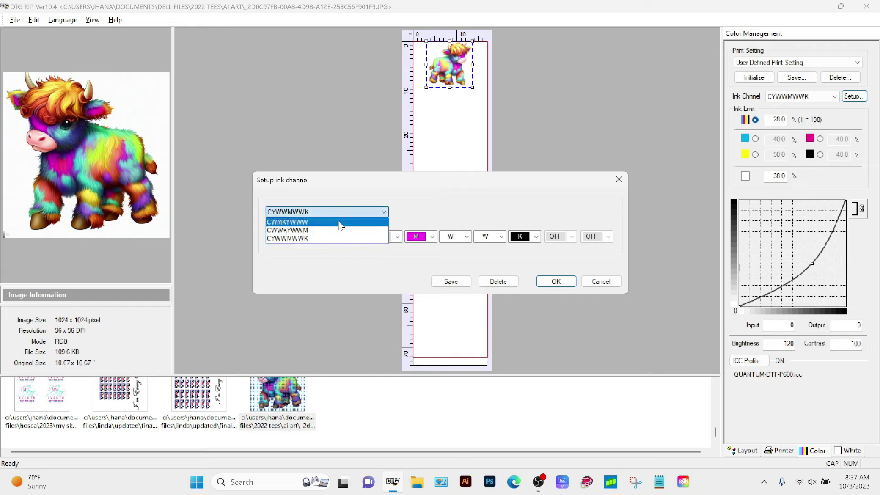
left_click(447, 215)
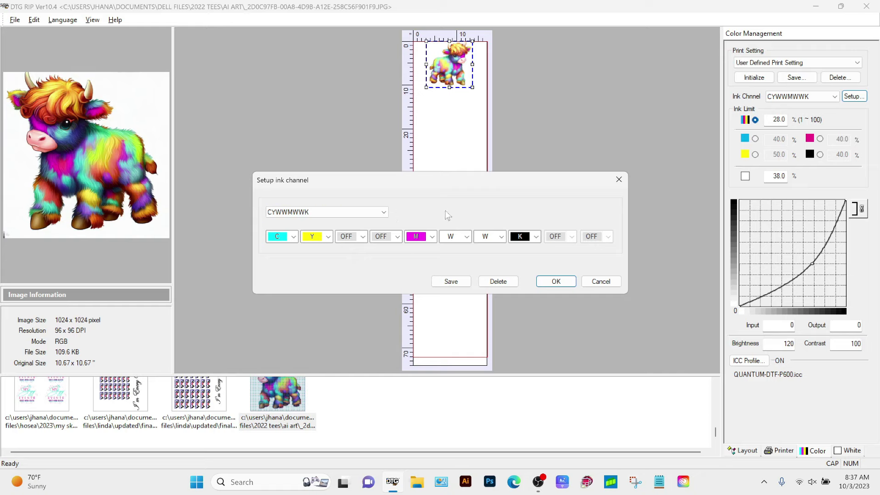
left_click(620, 182)
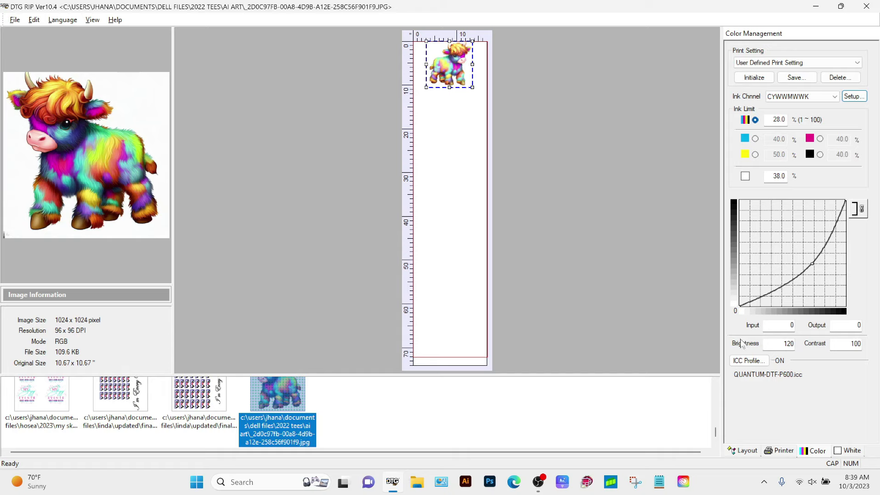
Step: Look through the available ICC output profiles and close the profile settings, keeping QUANTUM-DTF-P600.icc
left_click(748, 361)
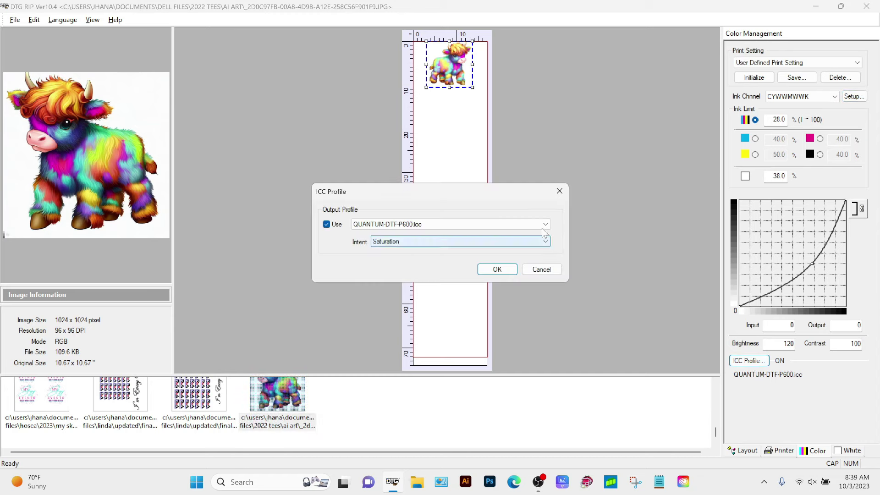
left_click(448, 224)
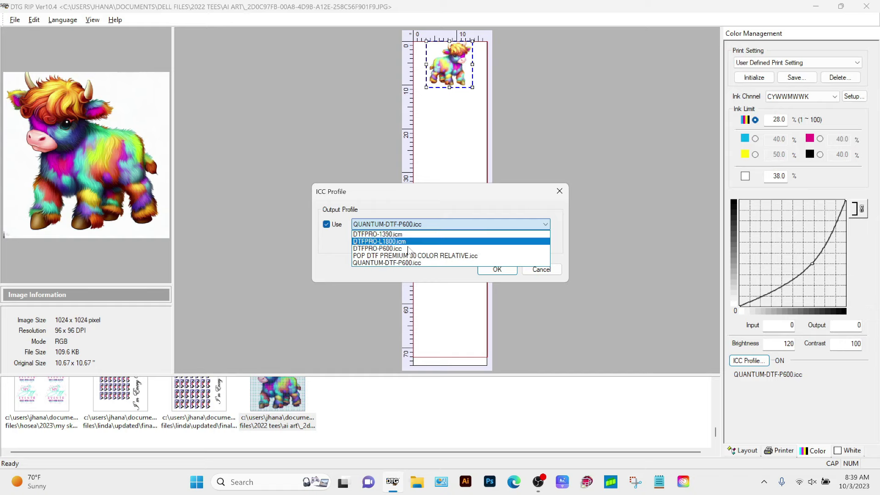
left_click(548, 202)
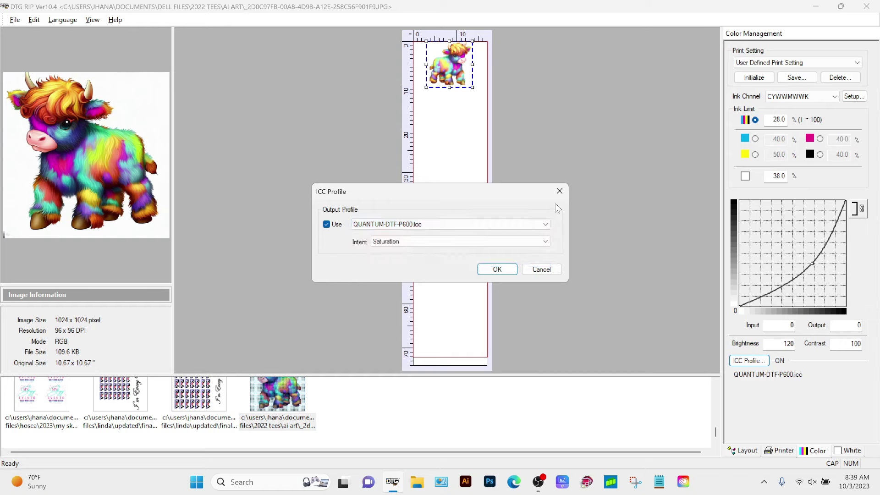
left_click(554, 198)
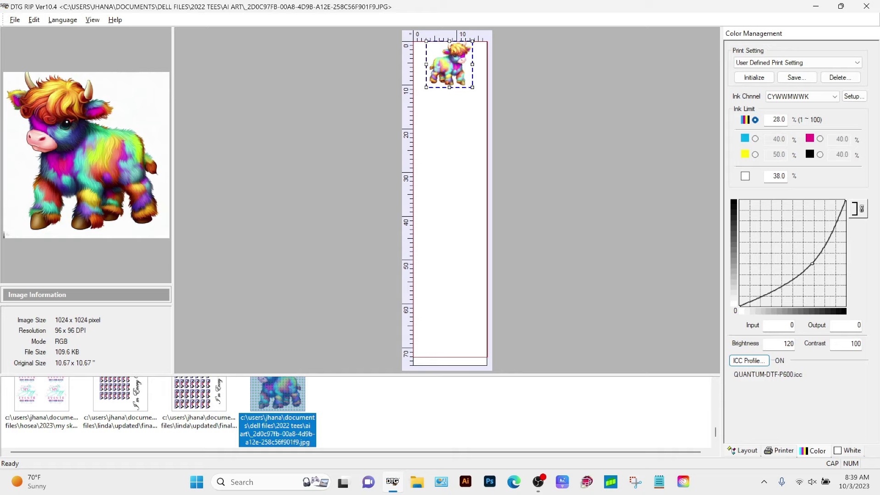
Step: Switch to File Explorer and open the DTGRIP folder on the Windows-SSD (C:) drive
left_click(417, 481)
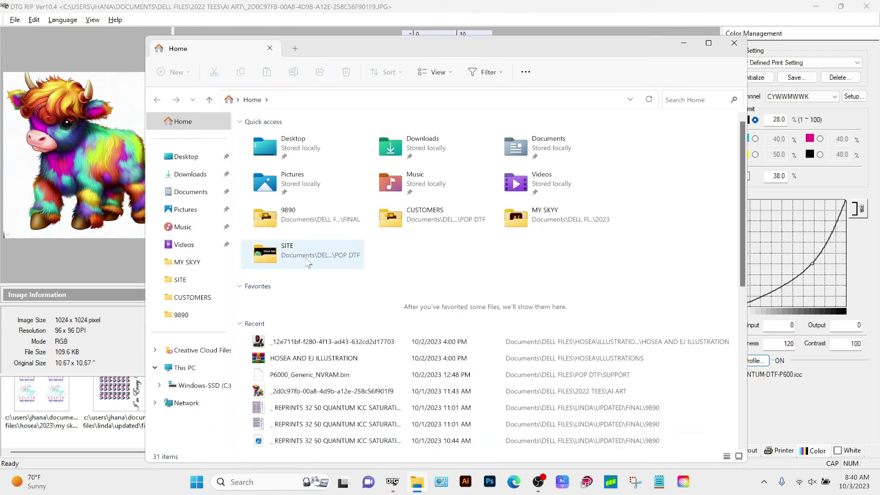
left_click(195, 385)
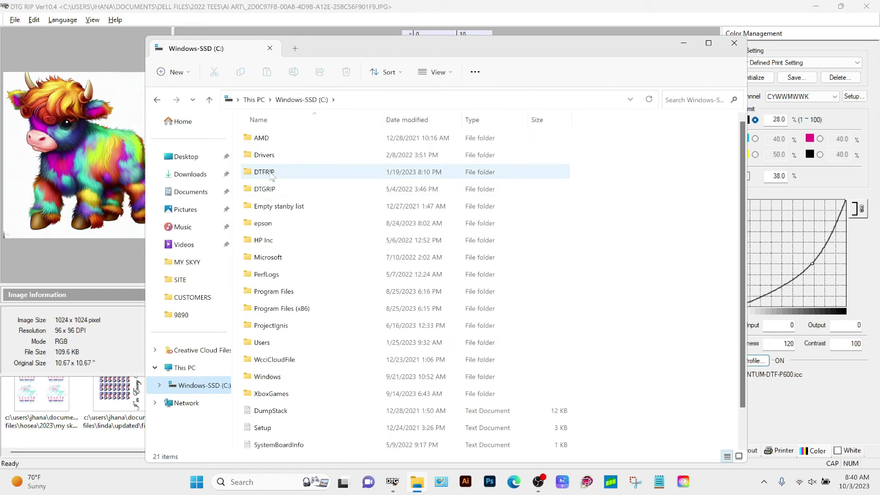
mouse_move(259, 178)
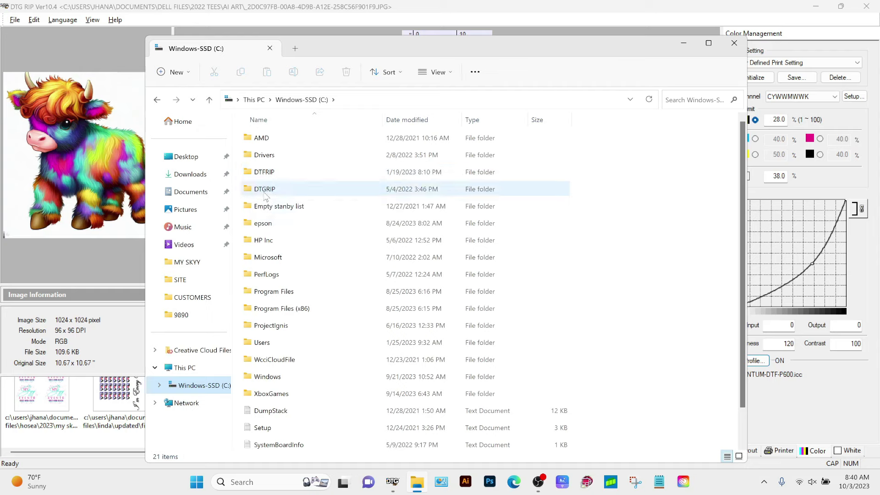
mouse_move(256, 195)
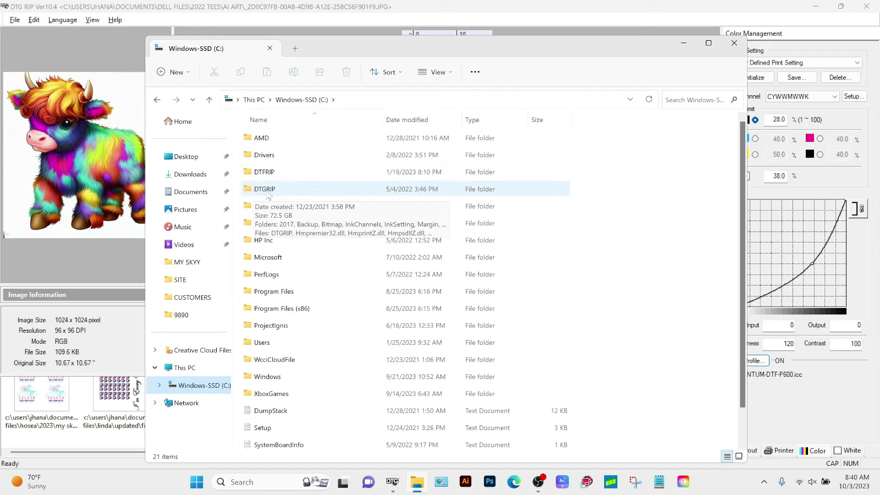
double_click(269, 195)
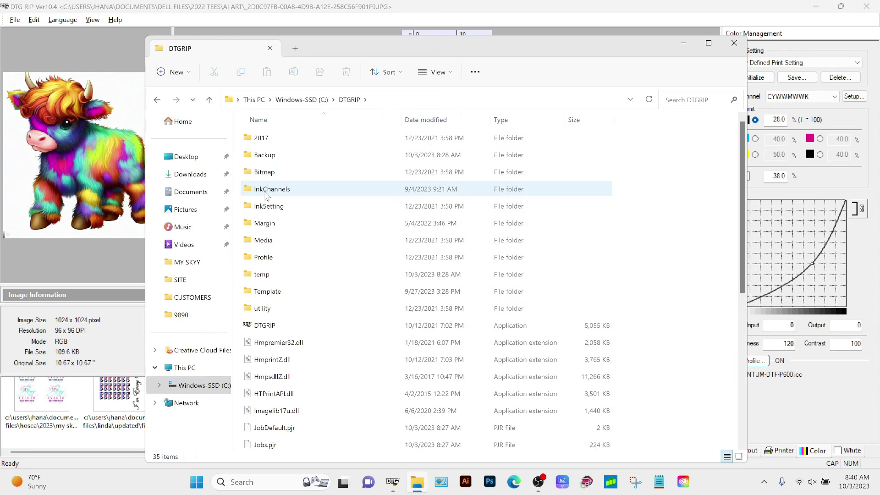
Step: Open the CMYK folder inside DTGRIP's Profile folder, examine the stored ICC profiles, and close the File Explorer window
mouse_move(267, 194)
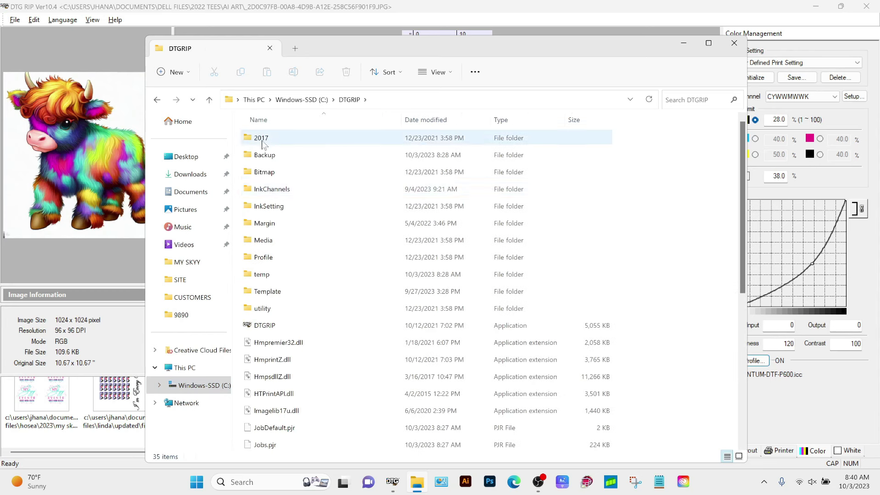
double_click(263, 262)
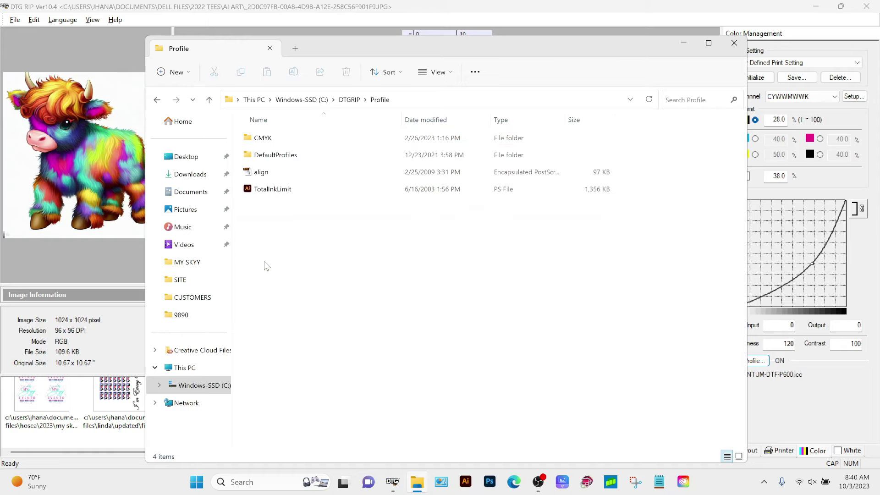
double_click(265, 138)
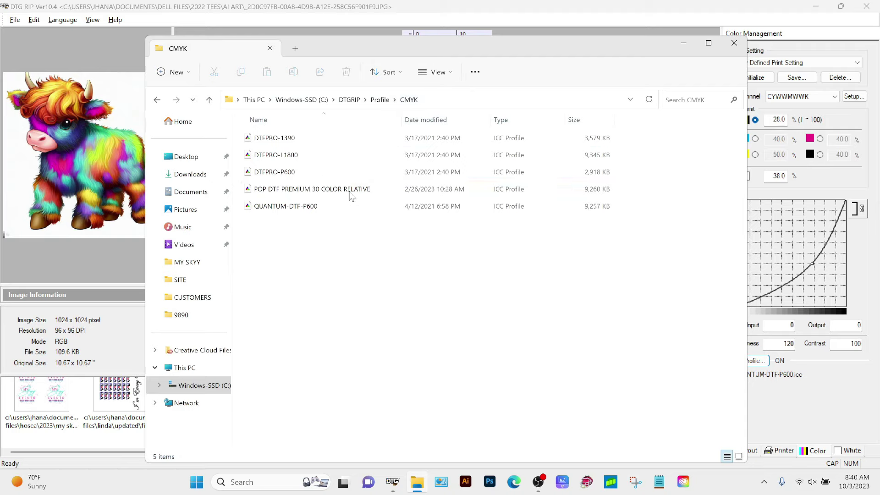
left_click(734, 42)
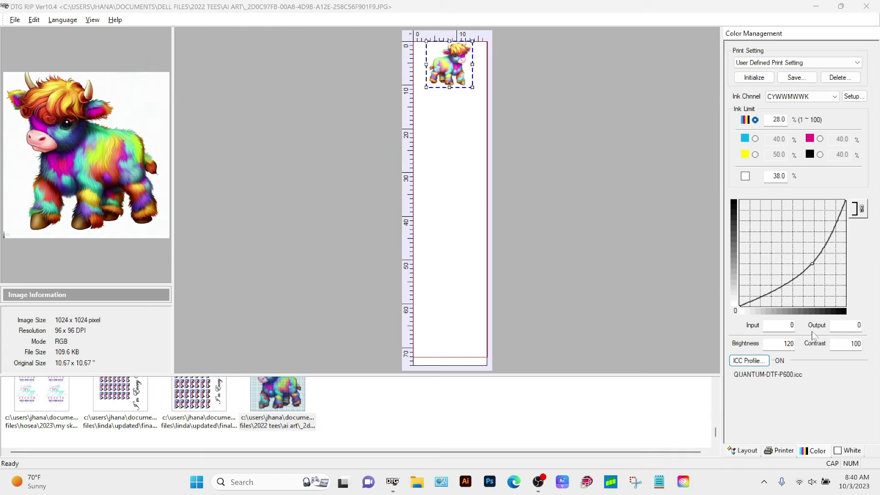
Step: Look through the rendering intent options for the ICC output profile and close the profile settings, keeping Saturation
left_click(749, 361)
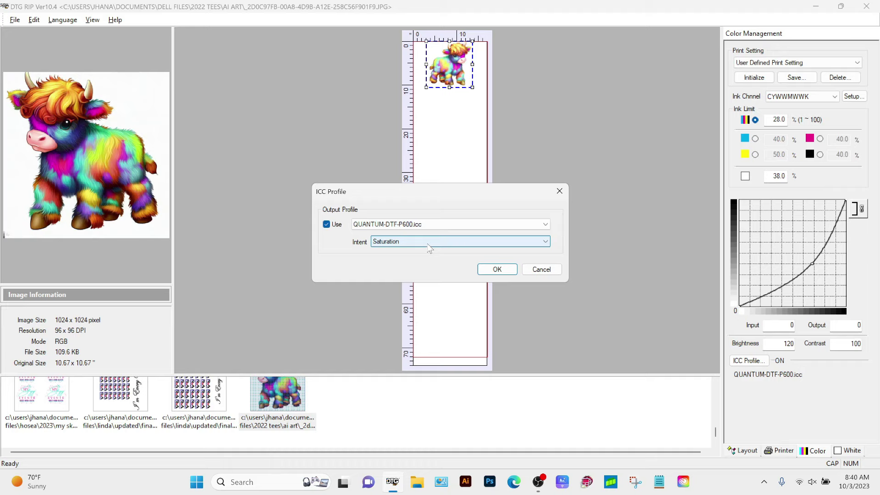
left_click(546, 243)
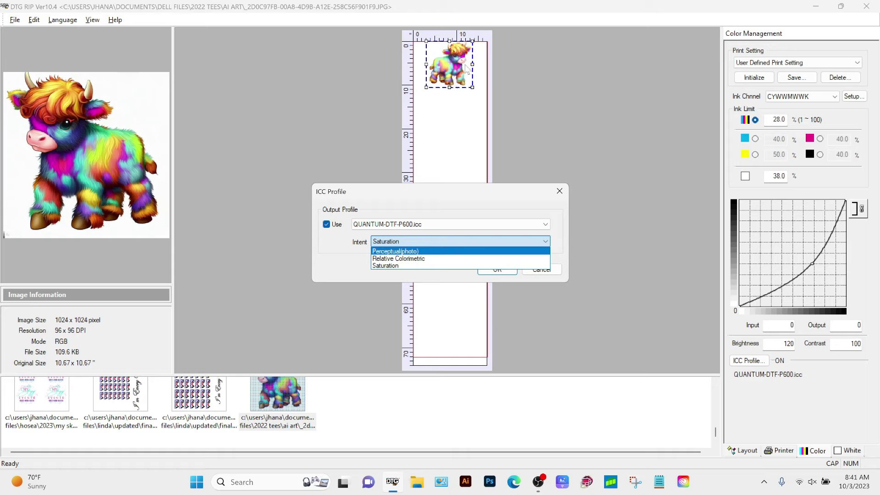
left_click(539, 211)
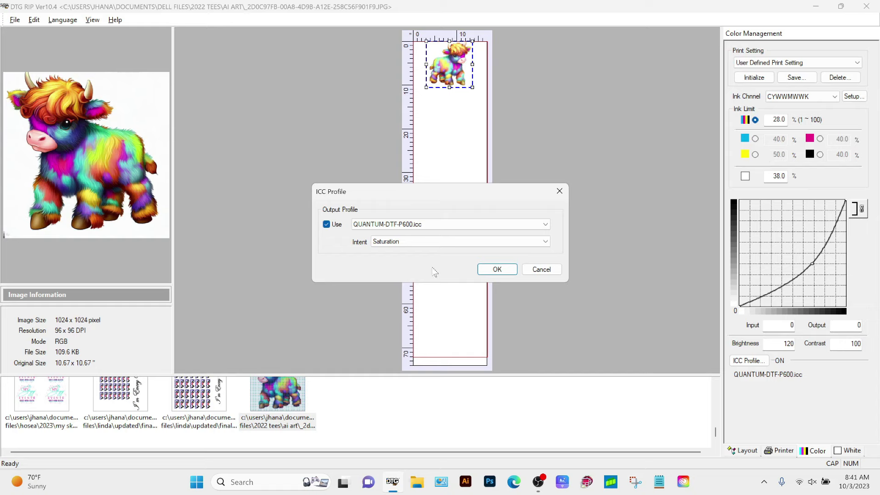
left_click(559, 191)
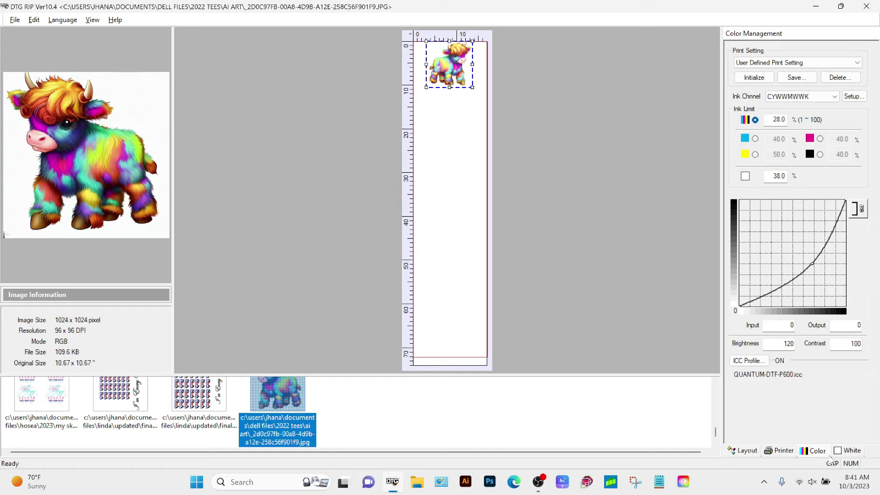
Step: Show the white ink control settings and look through the white layer generation options, keeping 100% White under any colored pixel
left_click(853, 450)
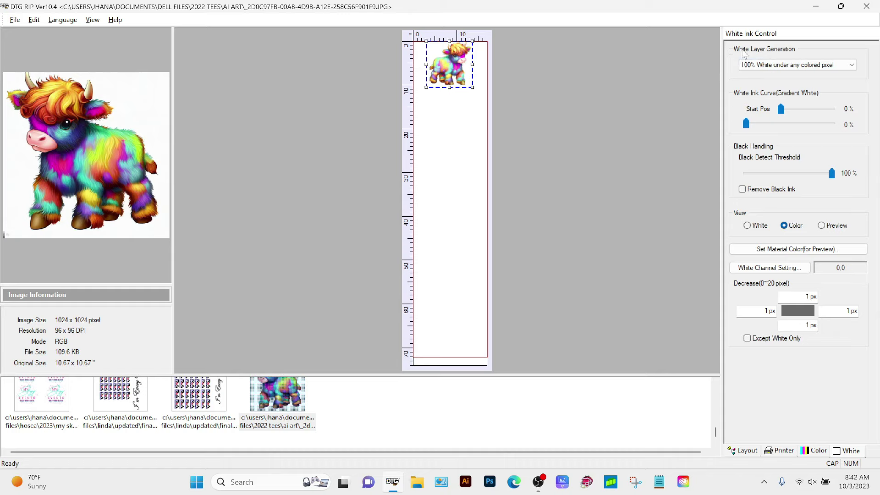
left_click(853, 67)
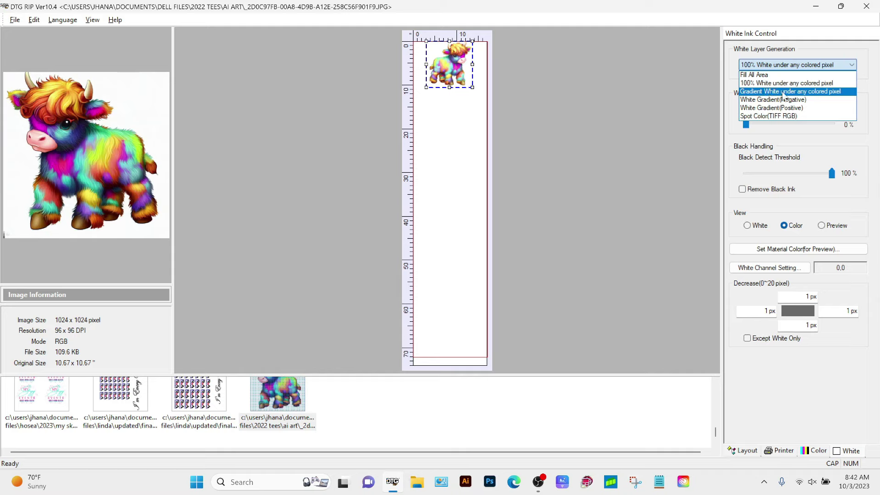
left_click(861, 67)
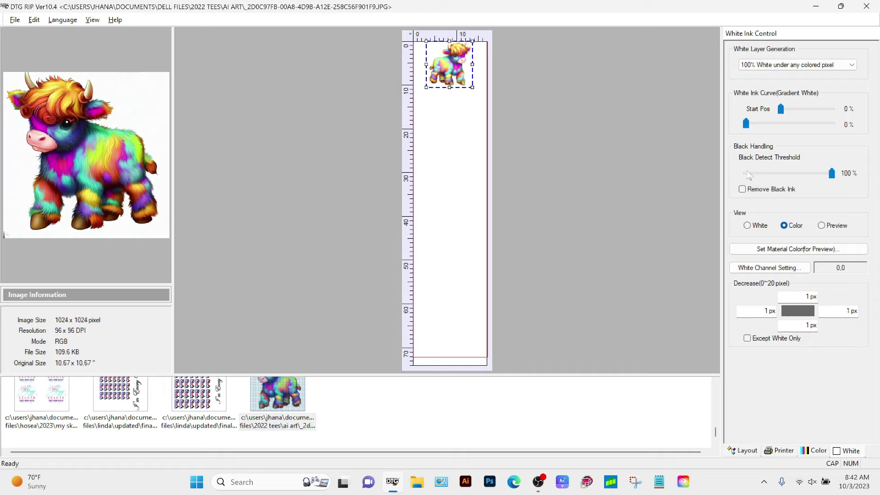
left_click(744, 68)
Step: Review the printer, layout and color management settings once more
left_click(821, 451)
left_click(785, 453)
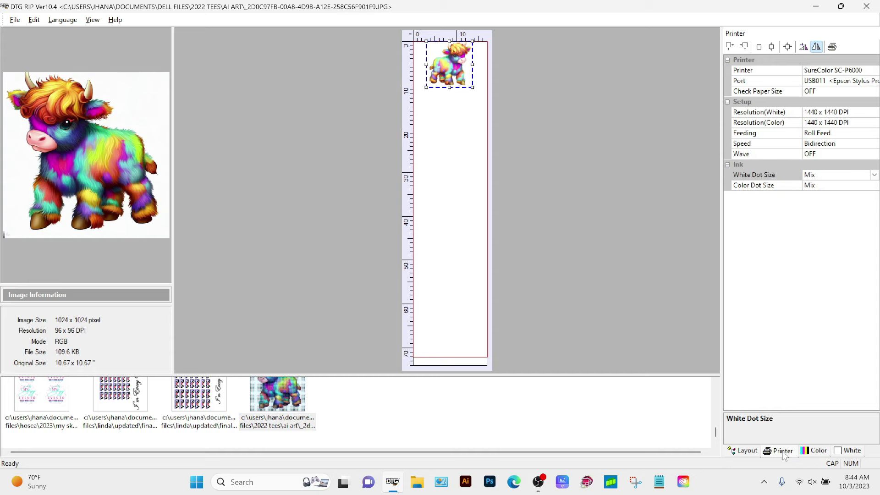
left_click(745, 450)
left_click(780, 451)
left_click(816, 450)
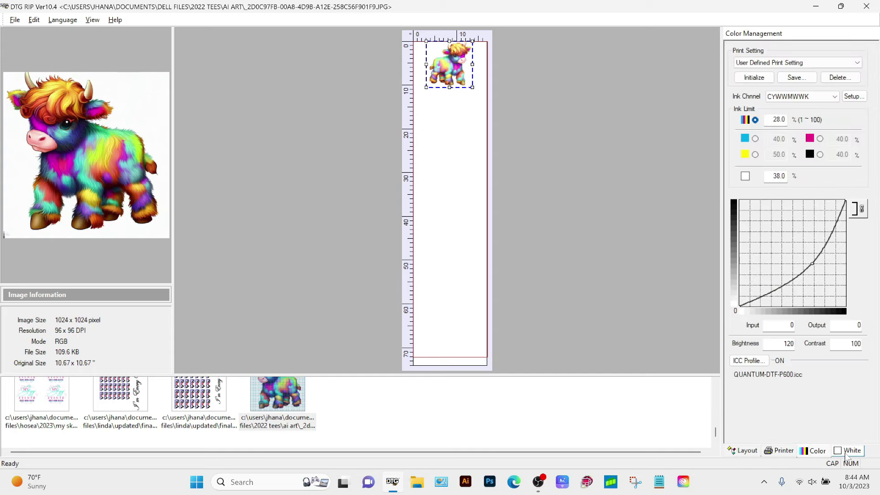
left_click(818, 452)
left_click(816, 451)
Step: Try the Horz Center and Left Top justifications on the colorful cow image
right_click(452, 60)
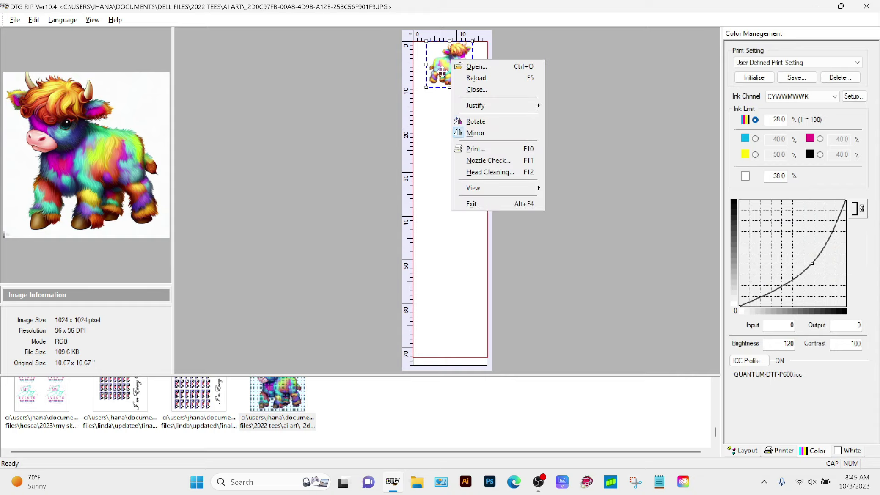
mouse_move(497, 106)
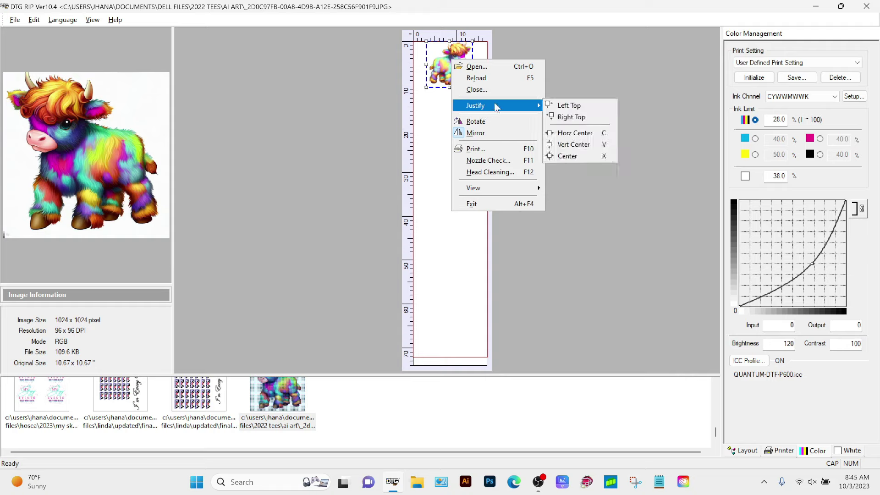
left_click(569, 134)
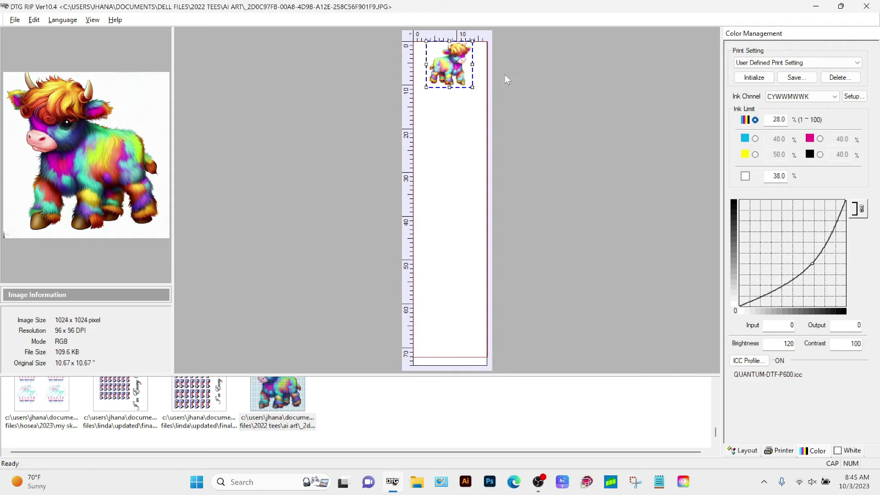
right_click(442, 53)
mouse_move(476, 102)
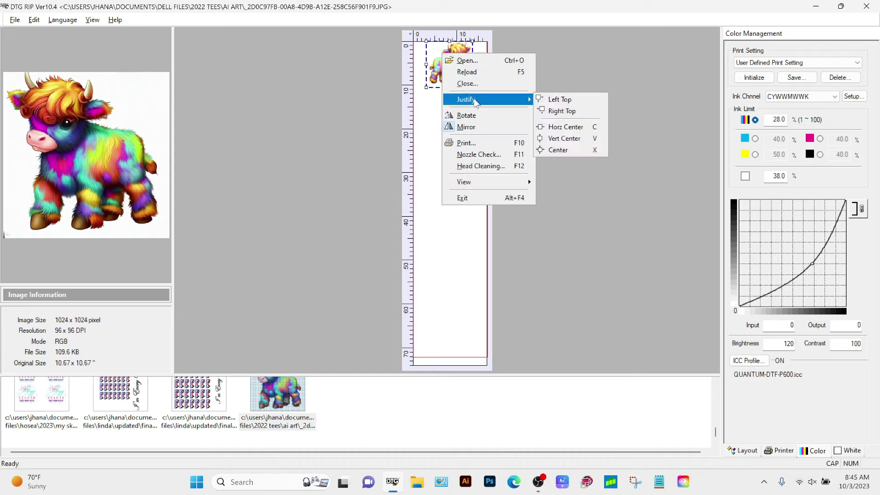
left_click(560, 100)
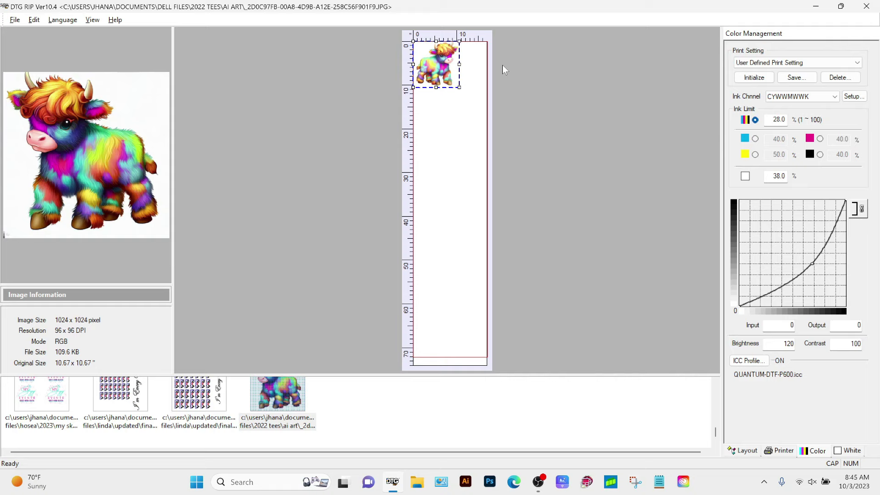
Step: Justify the colorful cow image to the horizontal center of the page
right_click(440, 62)
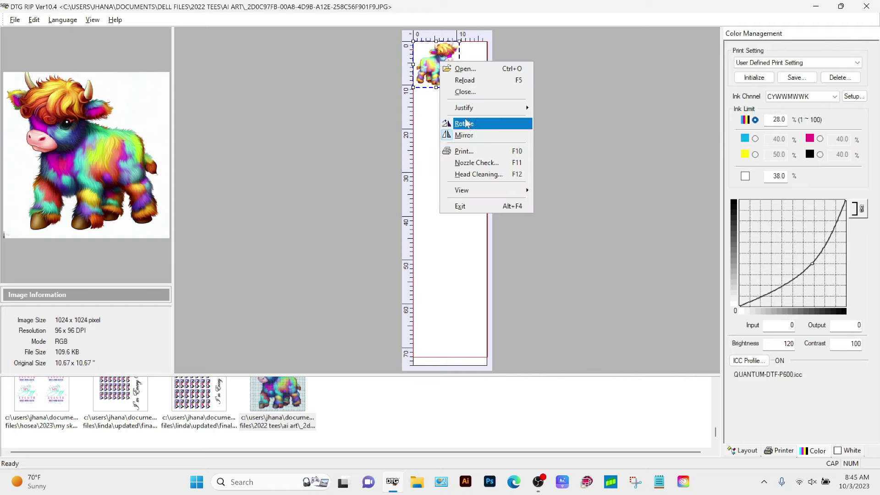
mouse_move(484, 107)
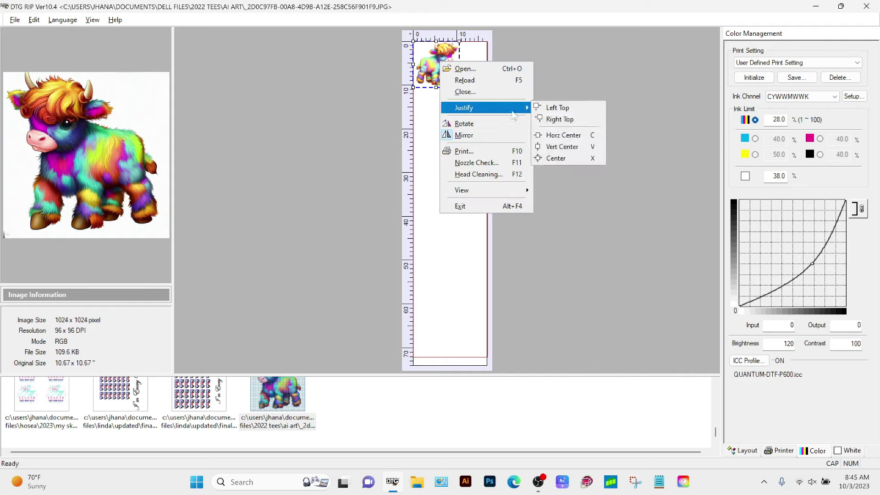
left_click(562, 135)
Step: Examine the current print settings for the cow image and close them without printing
right_click(446, 68)
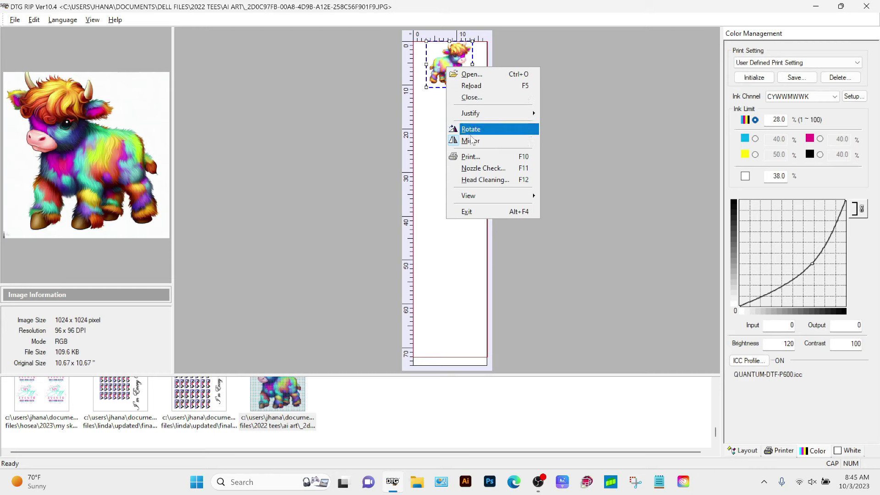
left_click(480, 158)
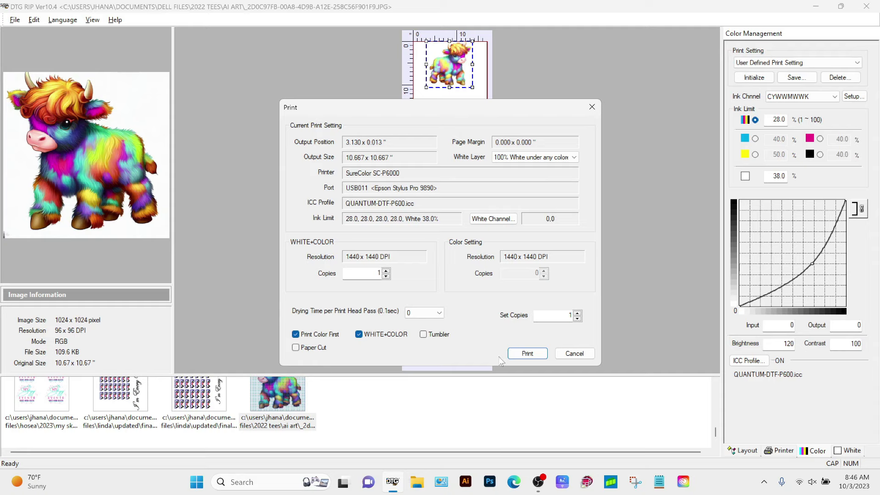
left_click(592, 108)
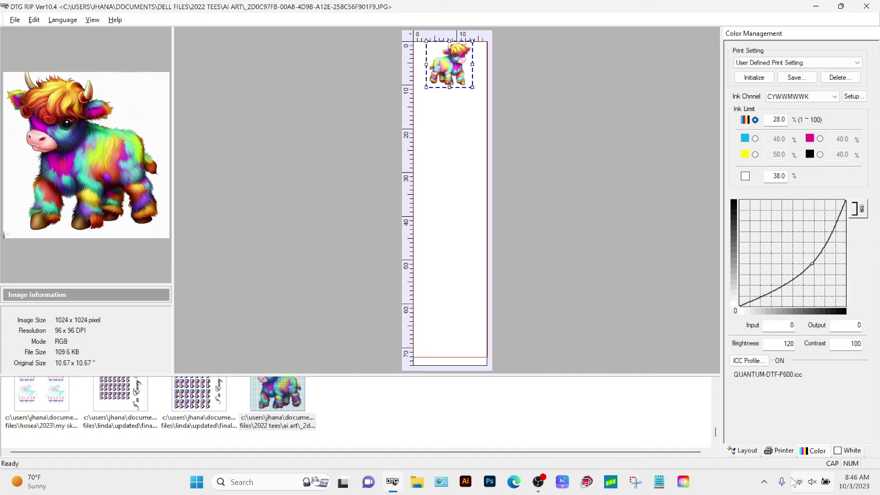
Step: Review the printer settings and the CYWWMWWK ink channel assignments, closing the channel setup without changes
left_click(786, 451)
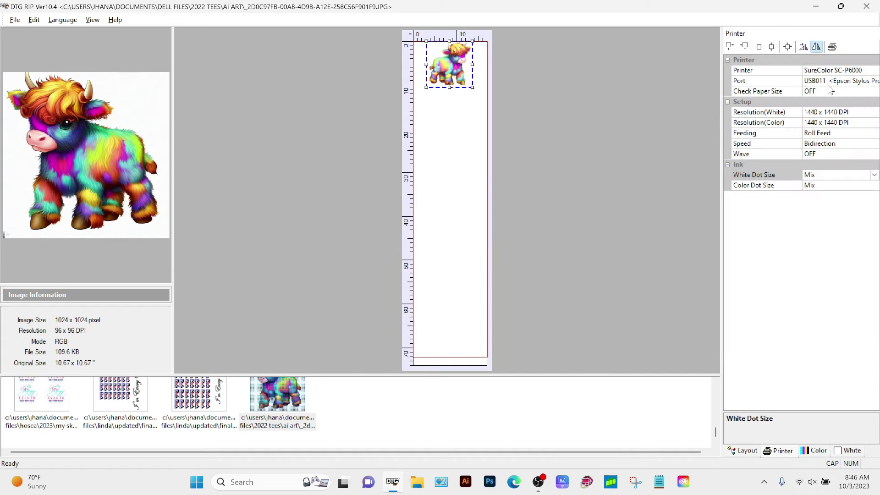
left_click(813, 451)
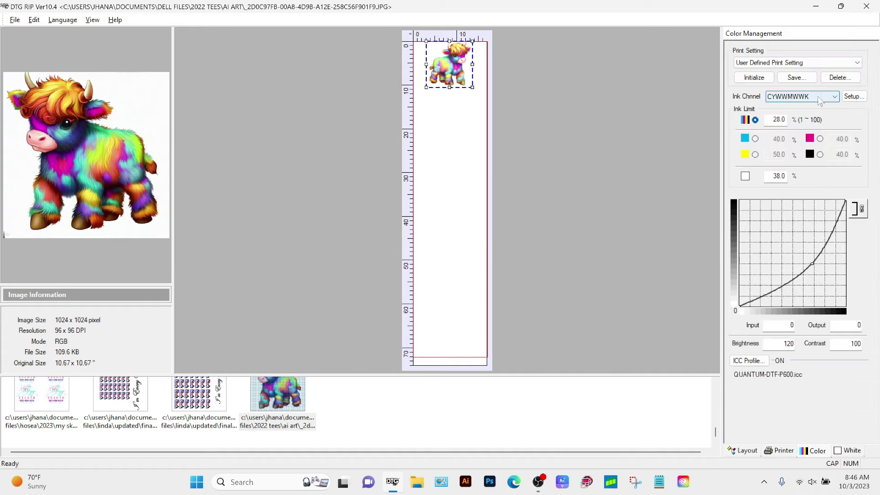
left_click(853, 96)
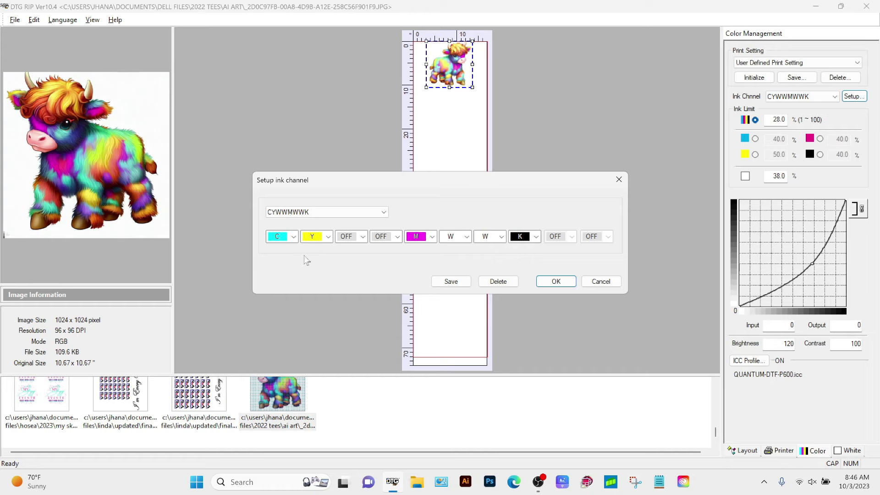
left_click(626, 180)
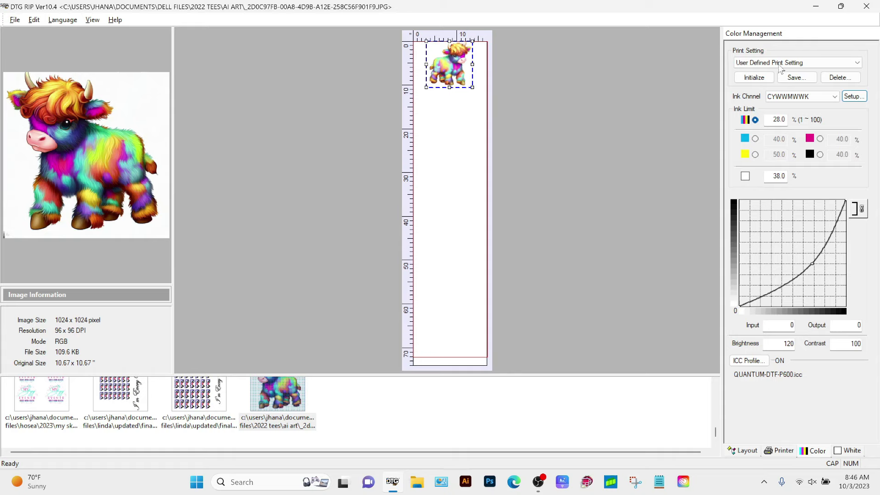
Step: Open the image _2bf688f5-7c2f-4e70-aedf-343b0dc6afb8 from the AI ART folder
right_click(450, 49)
left_click(458, 55)
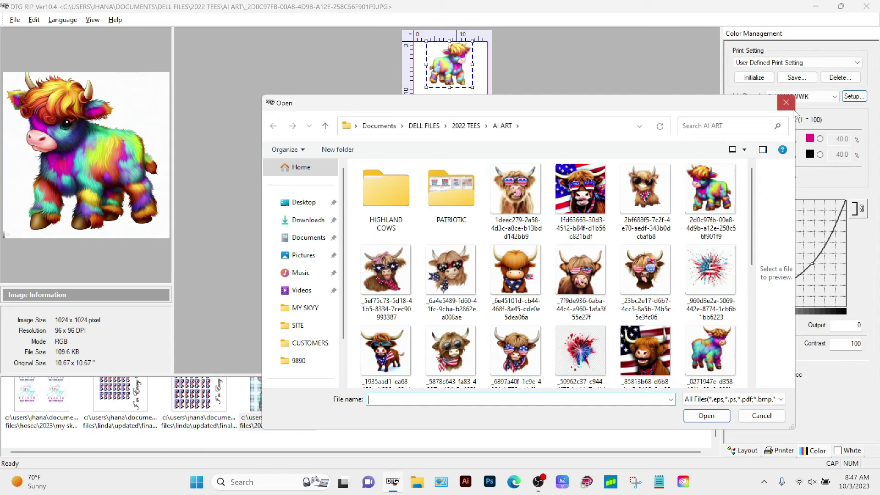
double_click(644, 219)
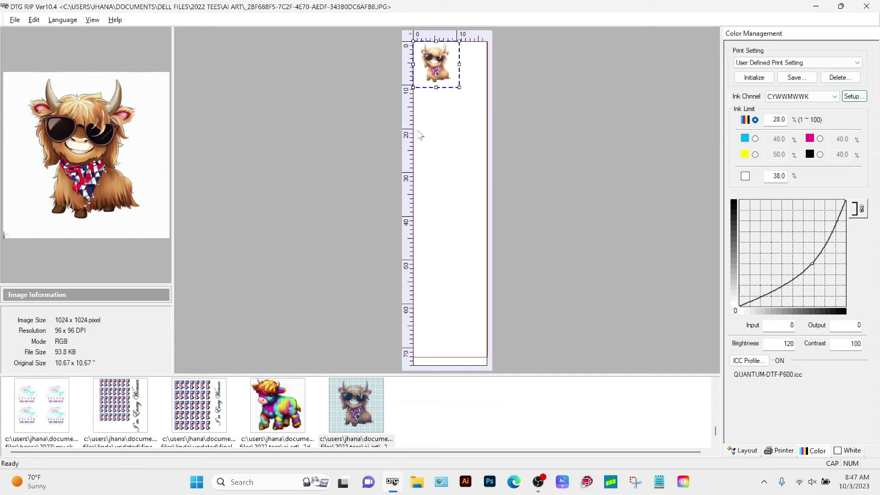
left_click(15, 20)
left_click(88, 30)
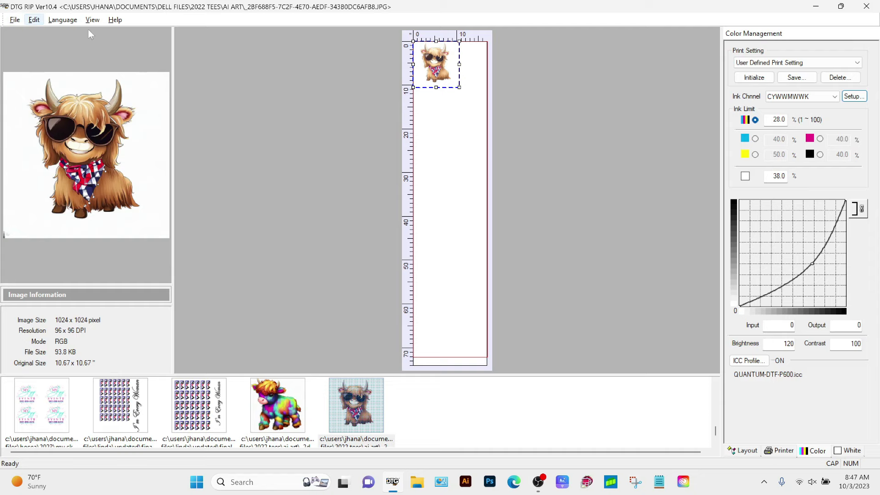
right_click(421, 59)
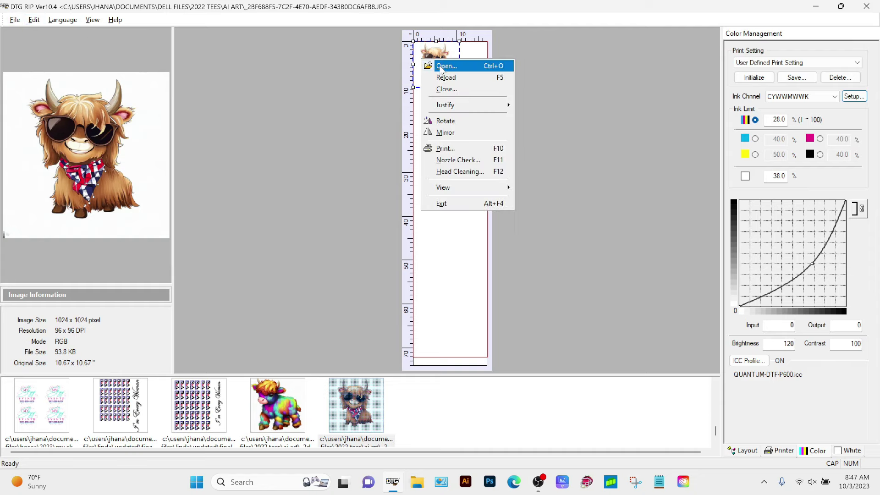
Step: Enlarge the job thumbnail area and preview earlier jobs, including my skyy 2023.png
left_click(365, 412)
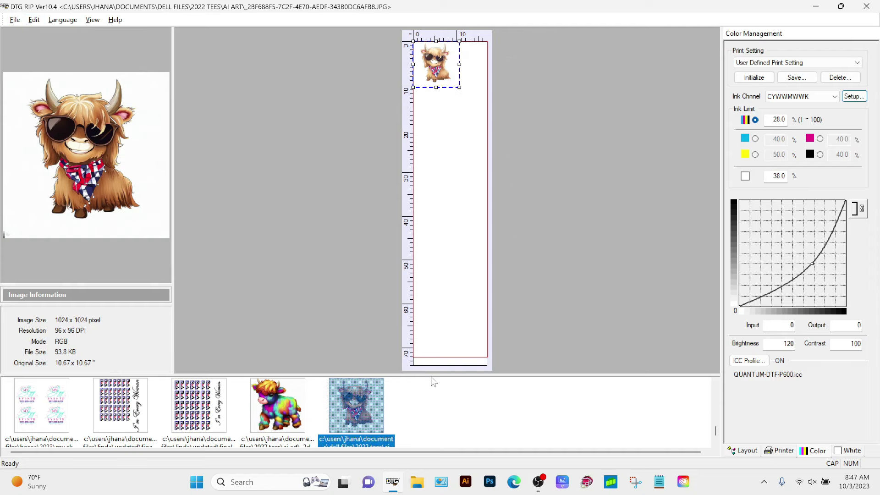
left_click_drag(433, 377, 432, 227)
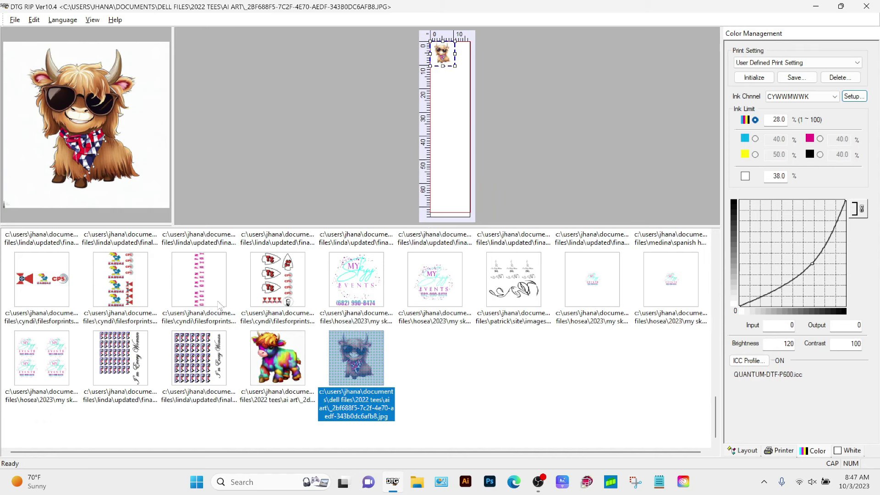
left_click(382, 297)
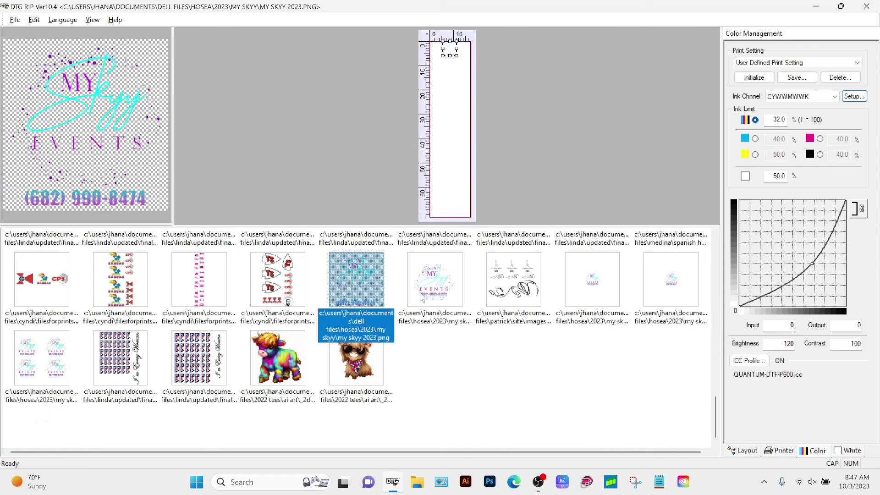
left_click(422, 297)
key("Down")
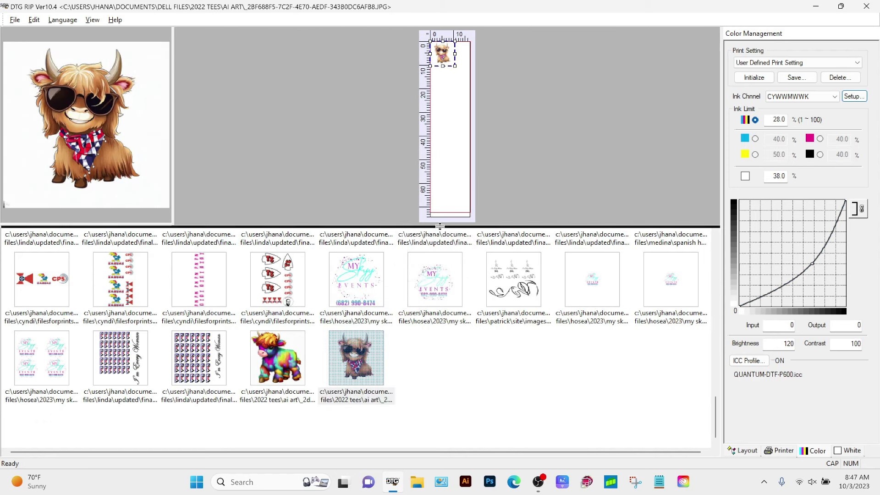
Step: Shrink the job thumbnail area to give the image preview and page layout more room
left_click_drag(440, 226, 435, 329)
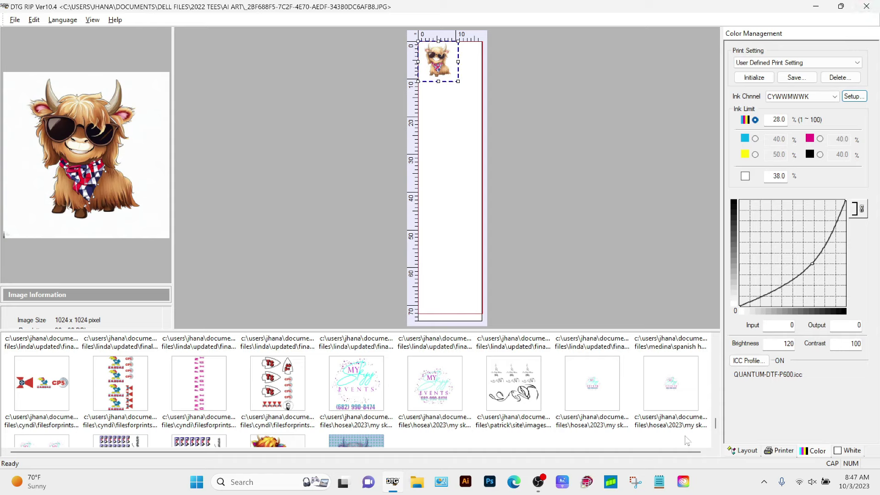
left_click(15, 20)
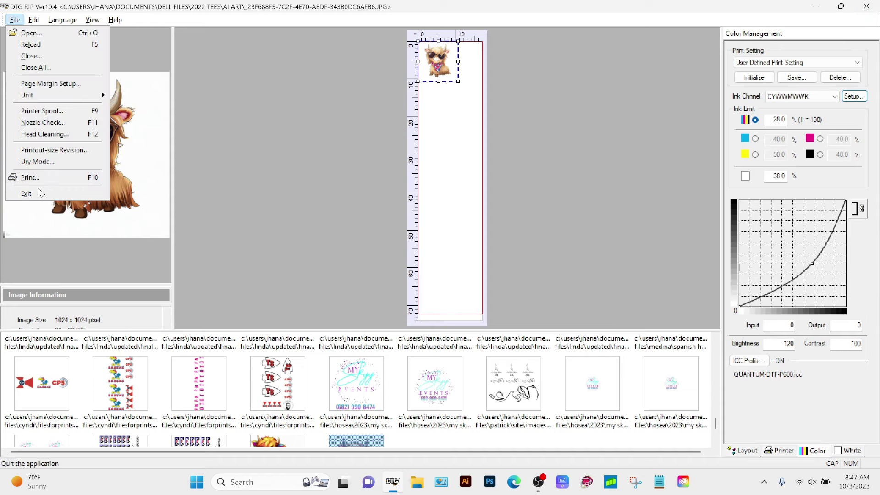
left_click(17, 20)
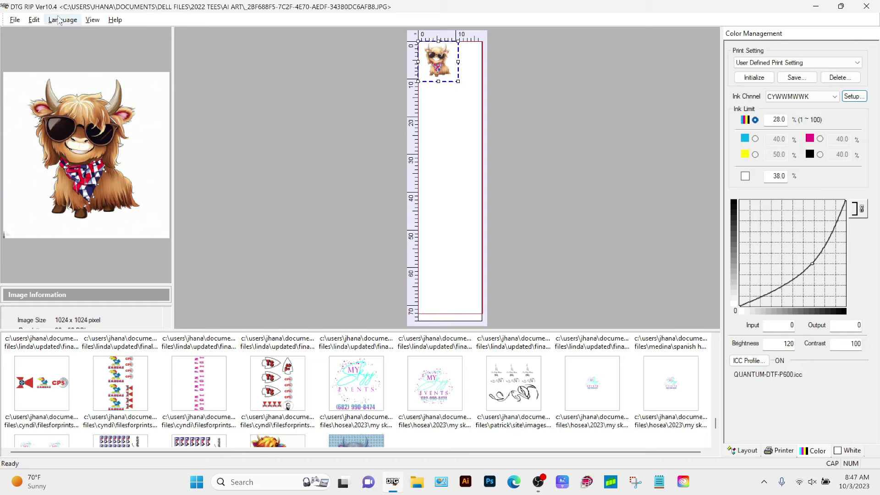
left_click(13, 20)
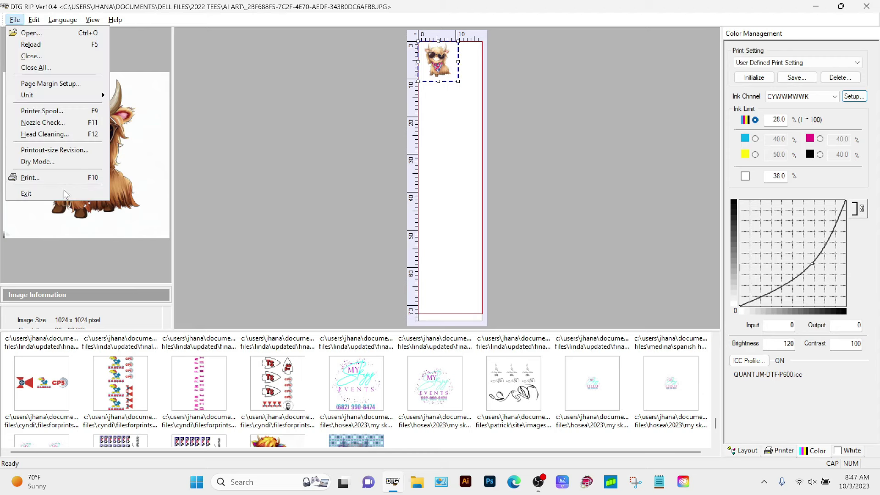
left_click(332, 197)
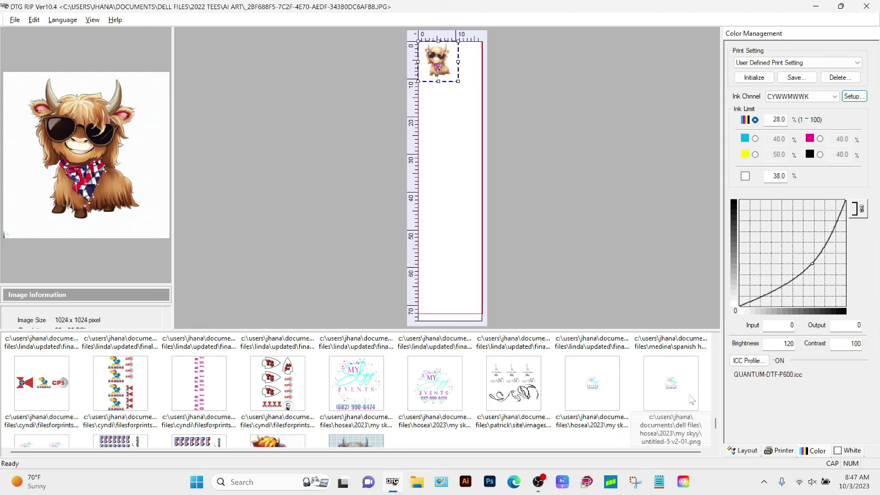
scroll(717, 426, "down", 2)
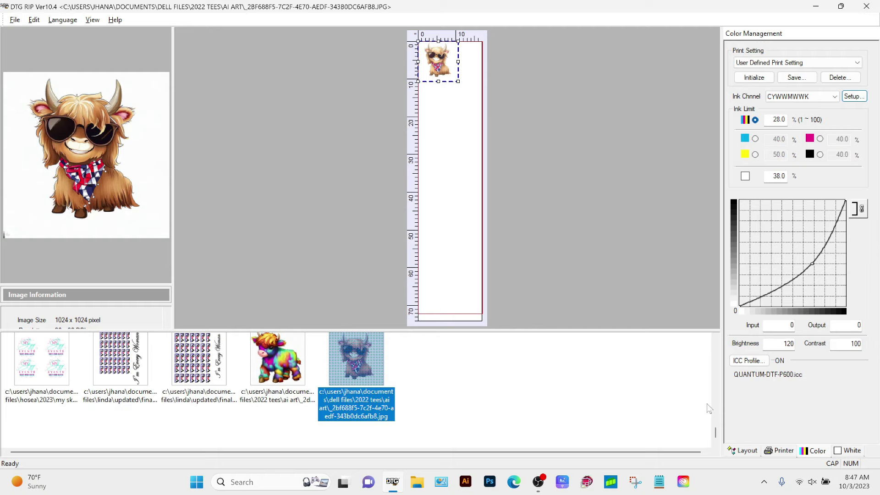